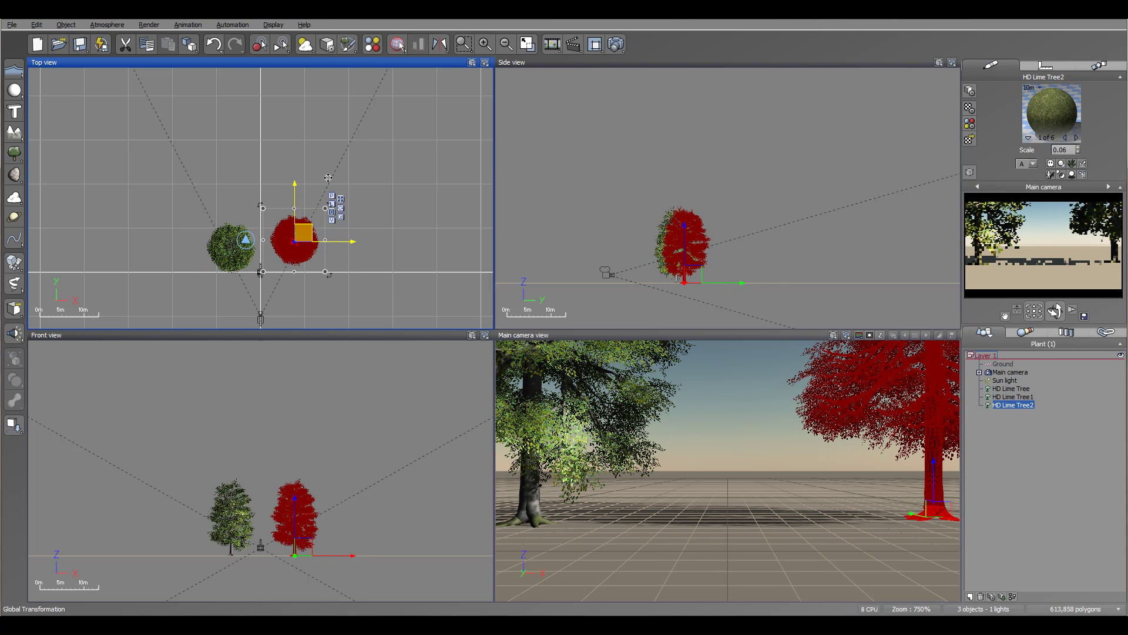
Step: Duplicate the lime tree four times and place the copies behind the first pair to form two rows of three trees
key(ctrl+d)
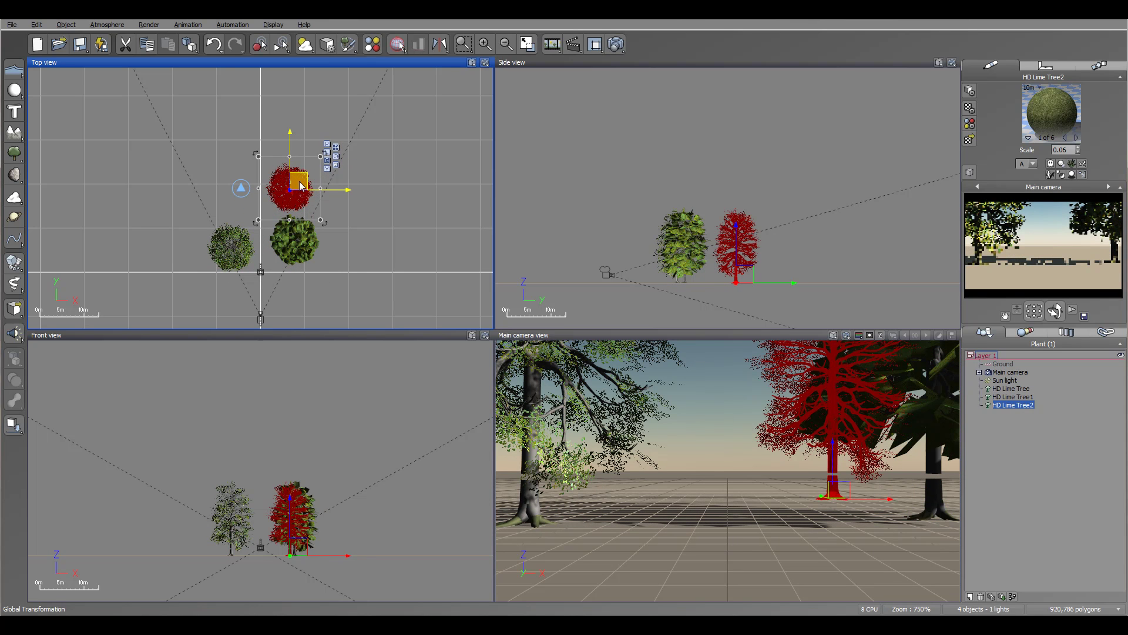
key(ctrl+d)
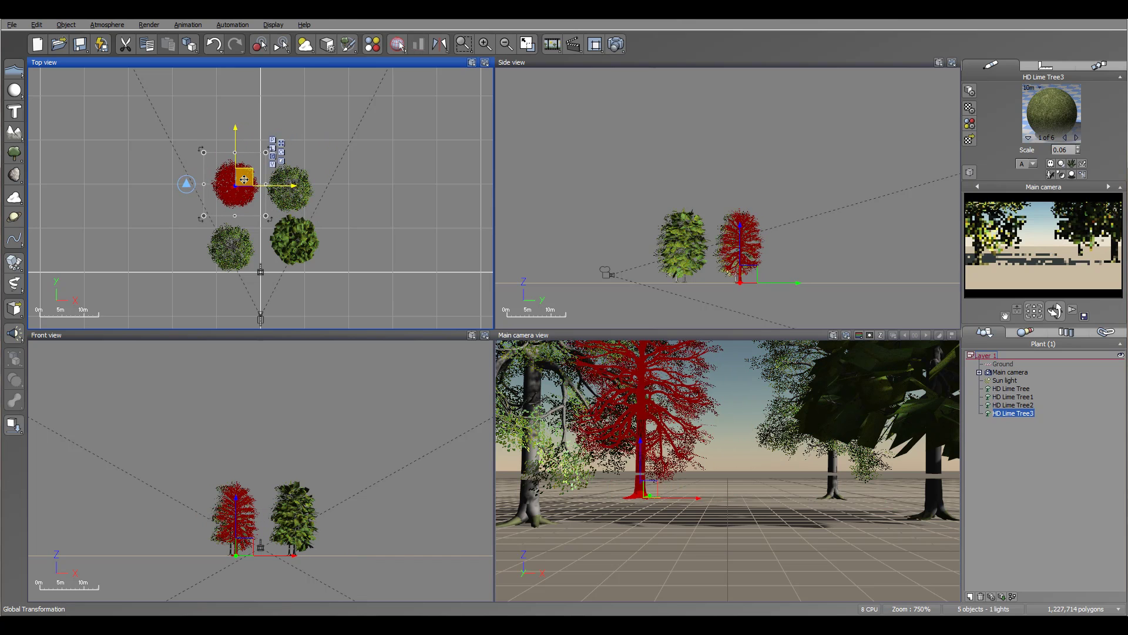
key(ctrl+d)
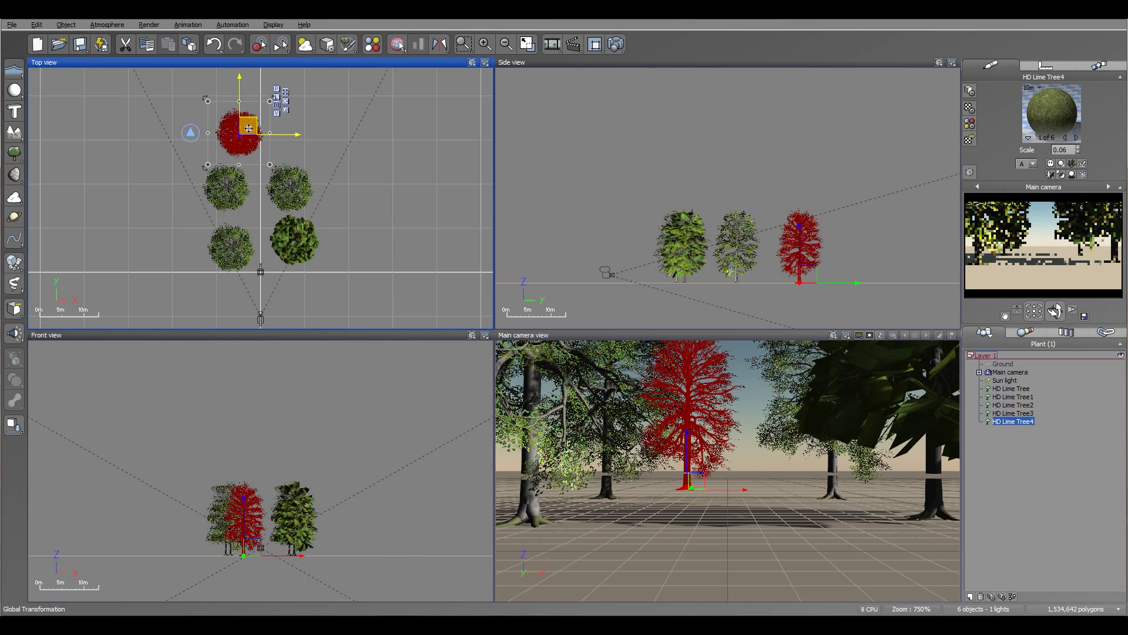
key(ctrl+d)
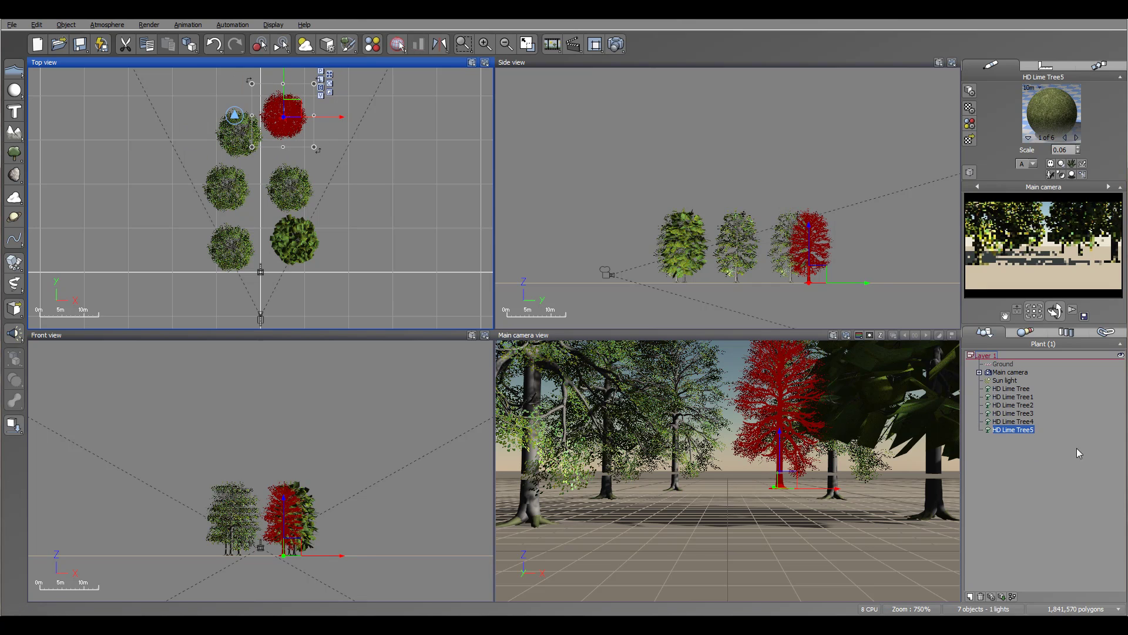
Step: Tilt the main camera upward so the horizon sits lower and more of the tree crowns is framed
click(1056, 311)
mouse_move(1058, 314)
mouse_down()
mouse_move(1062, 297)
mouse_move(1058, 314)
mouse_up()
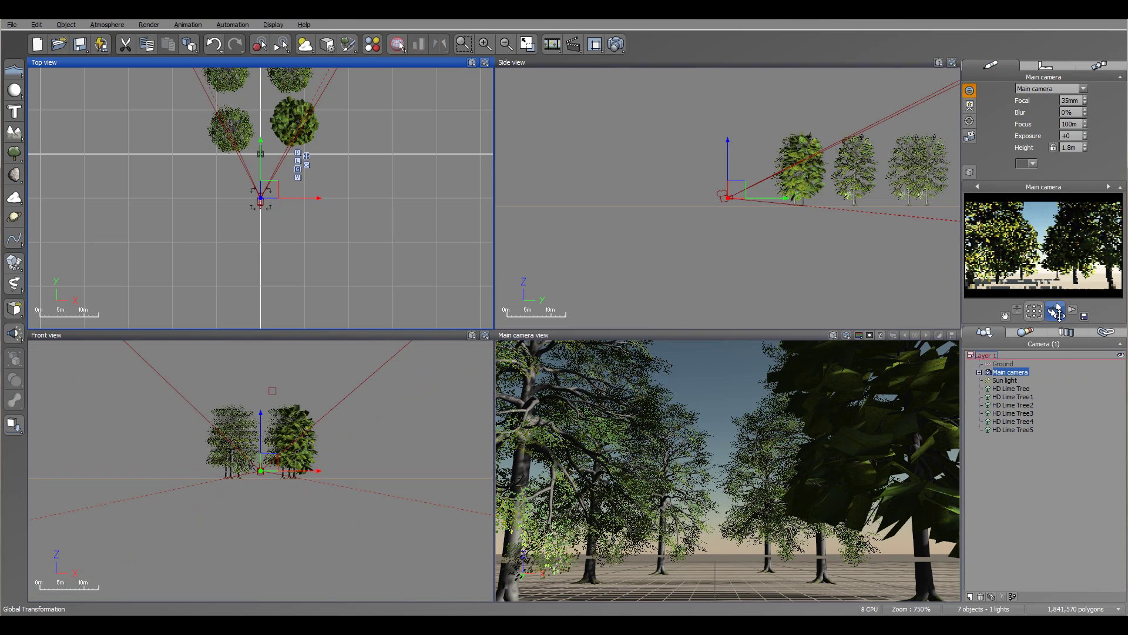
Step: Apply the Grass material from the Landscapes collection to the ground plane
click(1003, 363)
click(969, 140)
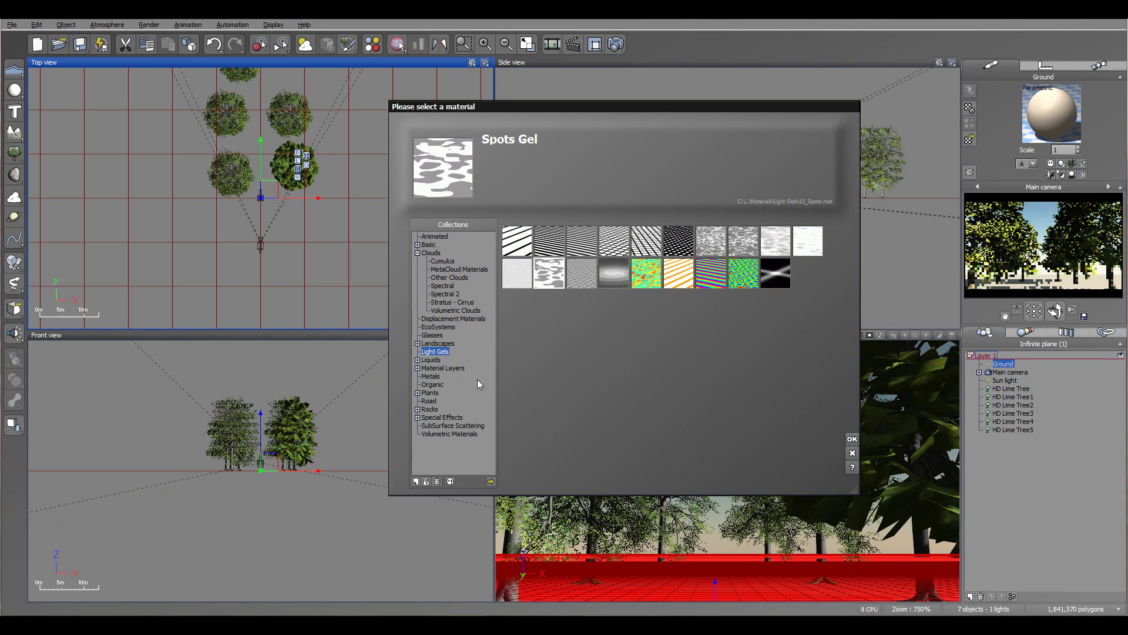
click(442, 344)
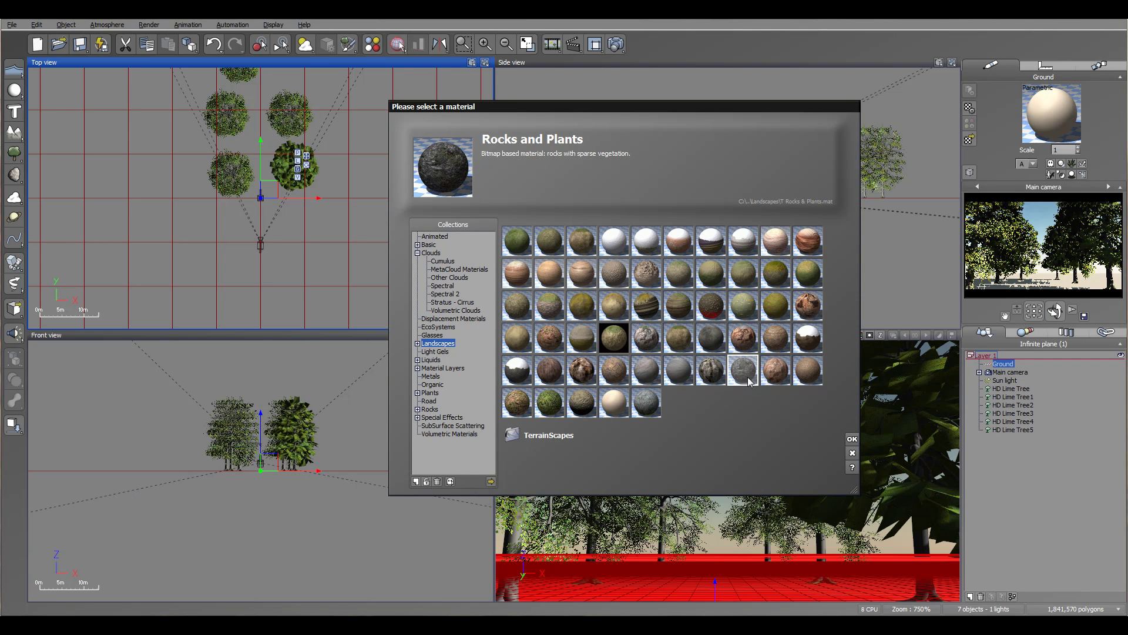
click(517, 241)
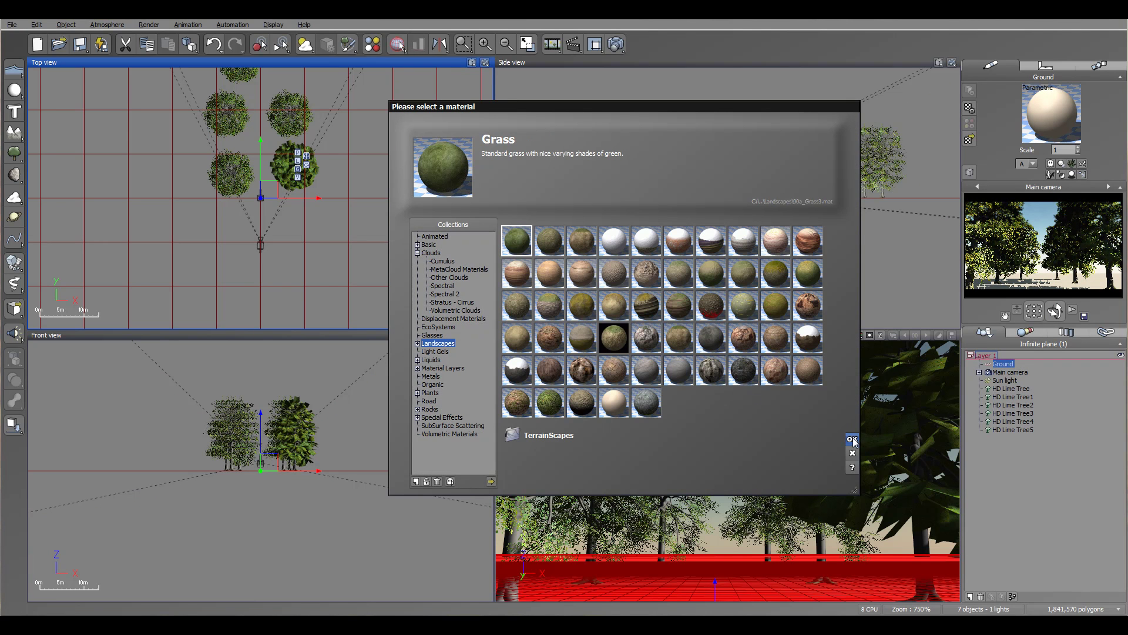
click(852, 439)
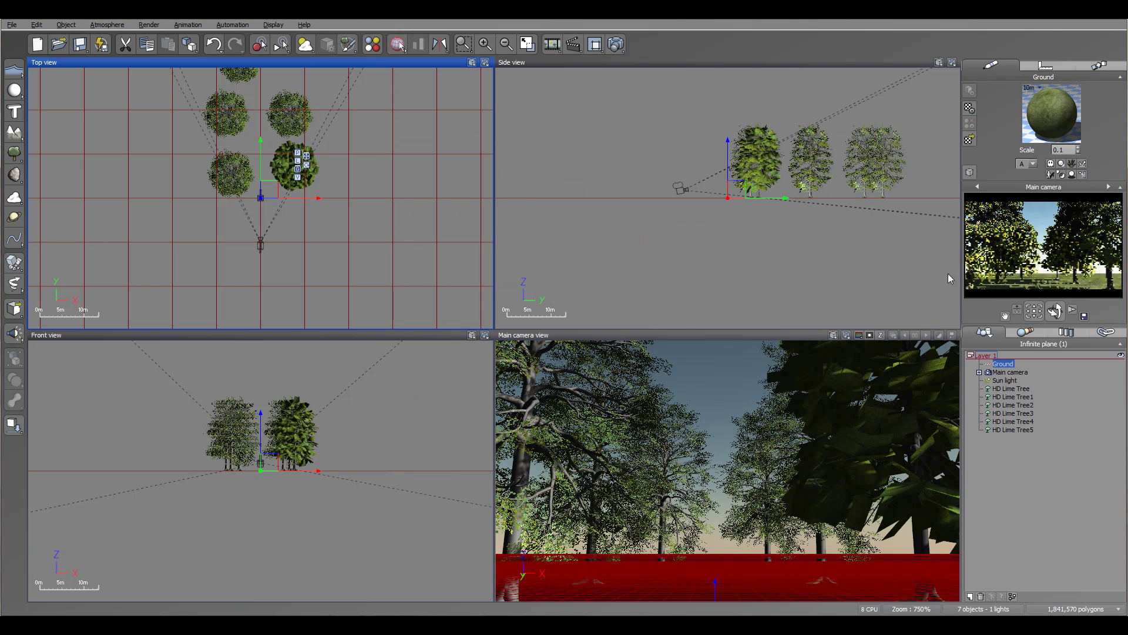
Step: Render the main camera view to screen at 800x450, review the picture and close the render display
click(595, 45)
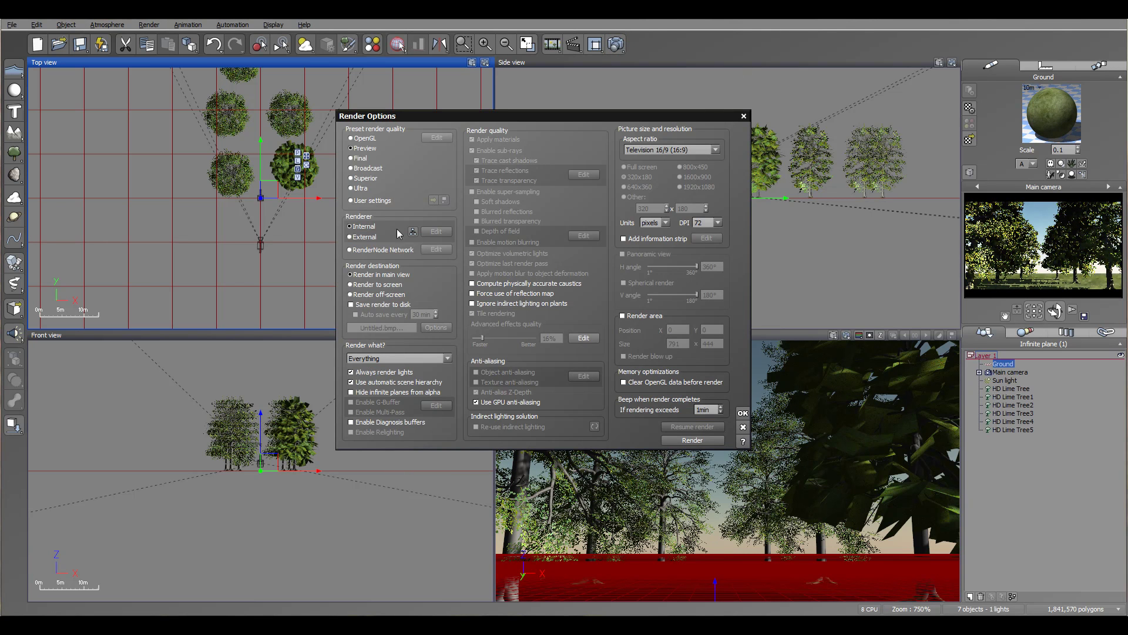
click(377, 283)
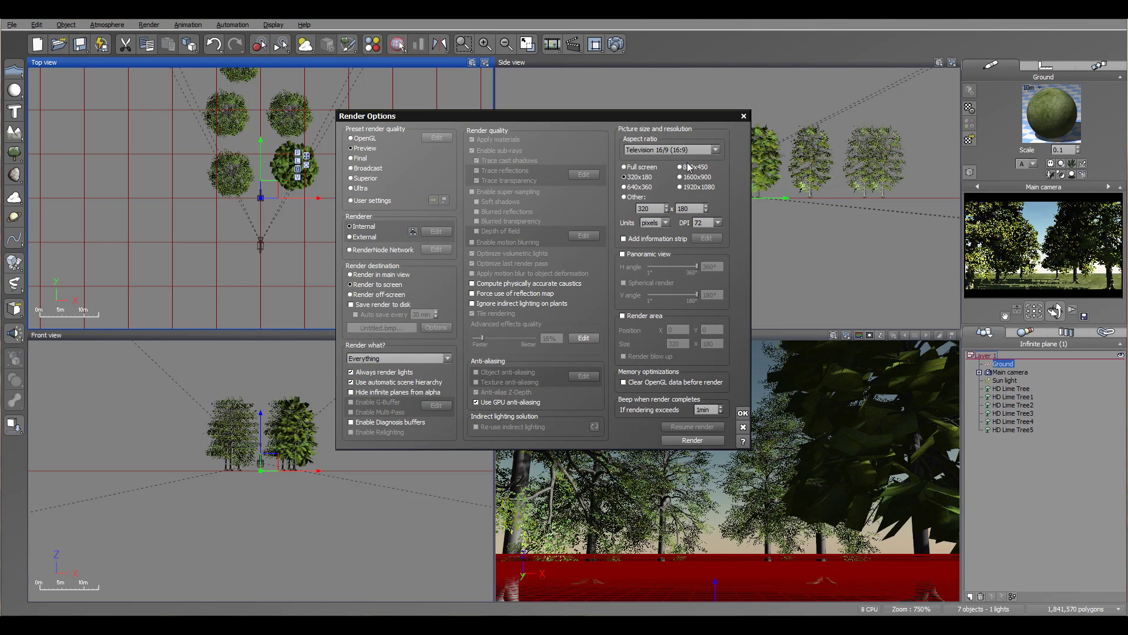
click(743, 413)
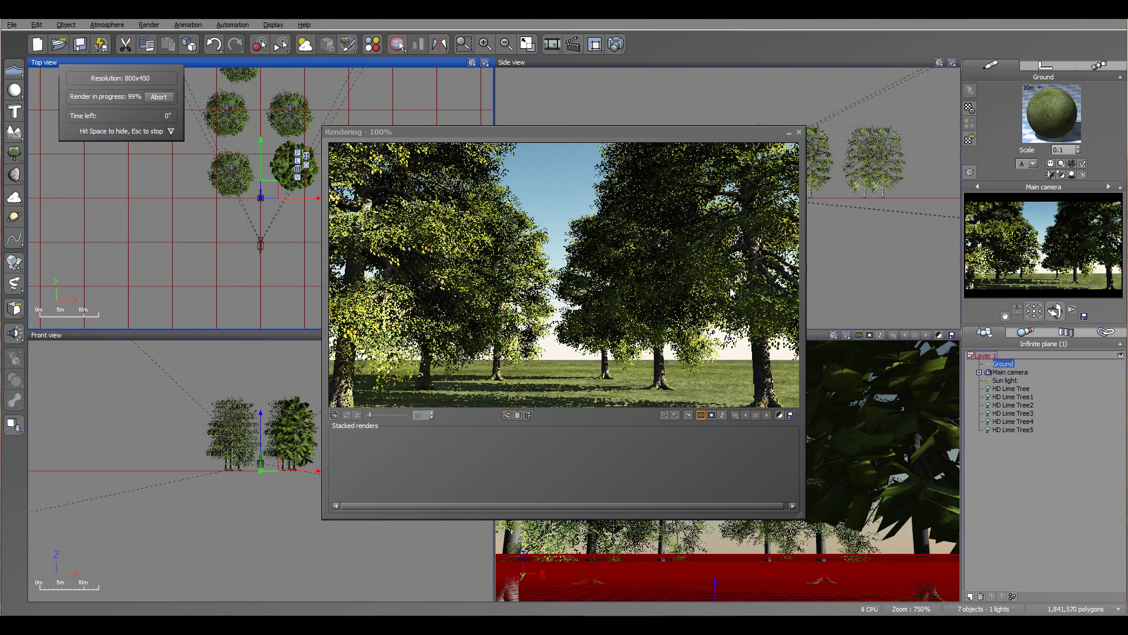
click(645, 344)
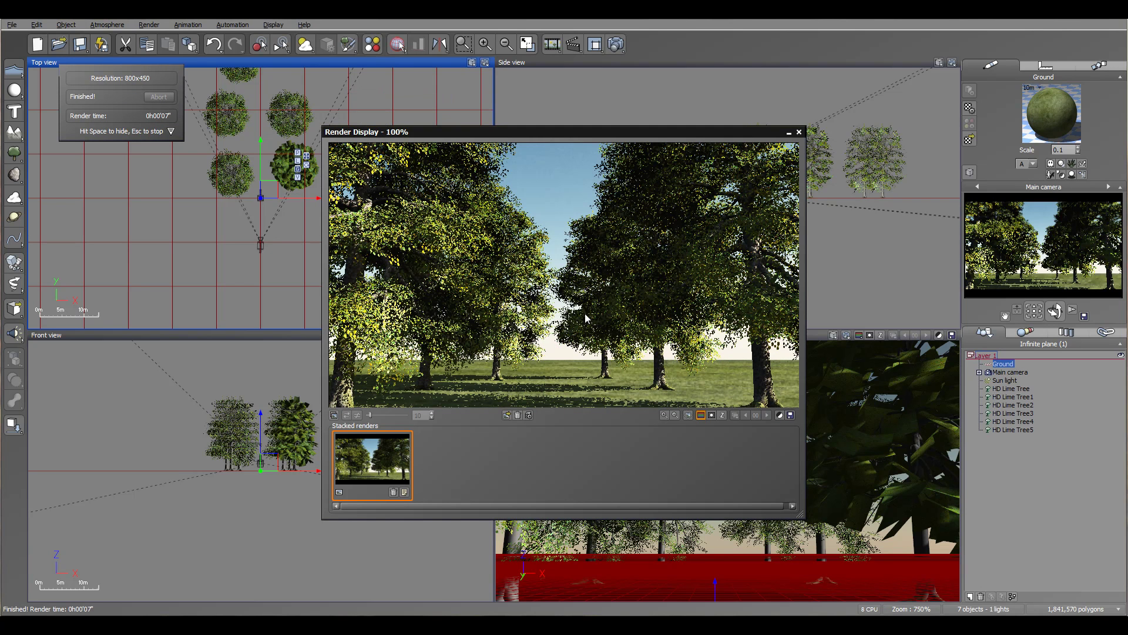
click(799, 132)
Step: Set the atmosphere's lighting model to Global radiosity with indirect skylighting, optimized for outdoor rendering
right_drag(308, 141, 355, 183)
click(107, 24)
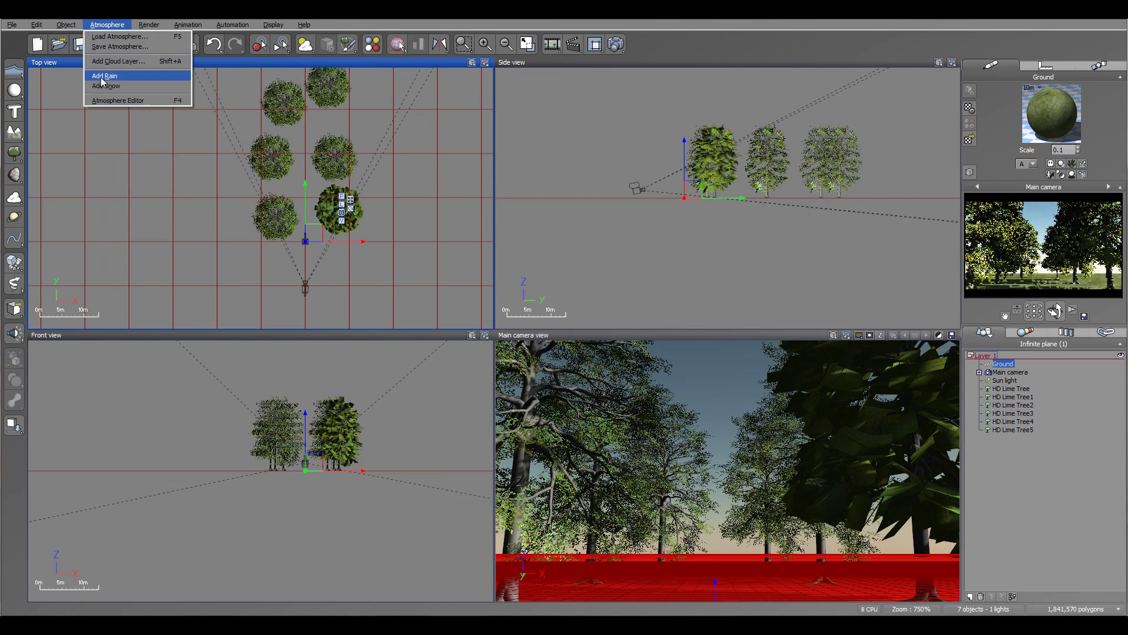
click(113, 101)
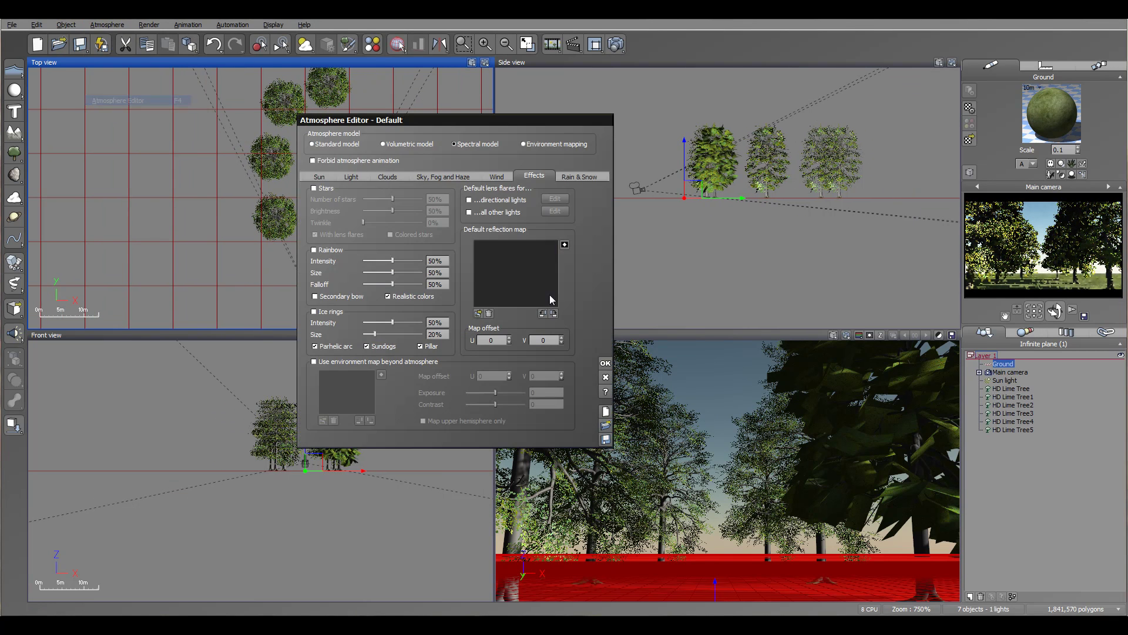
click(351, 179)
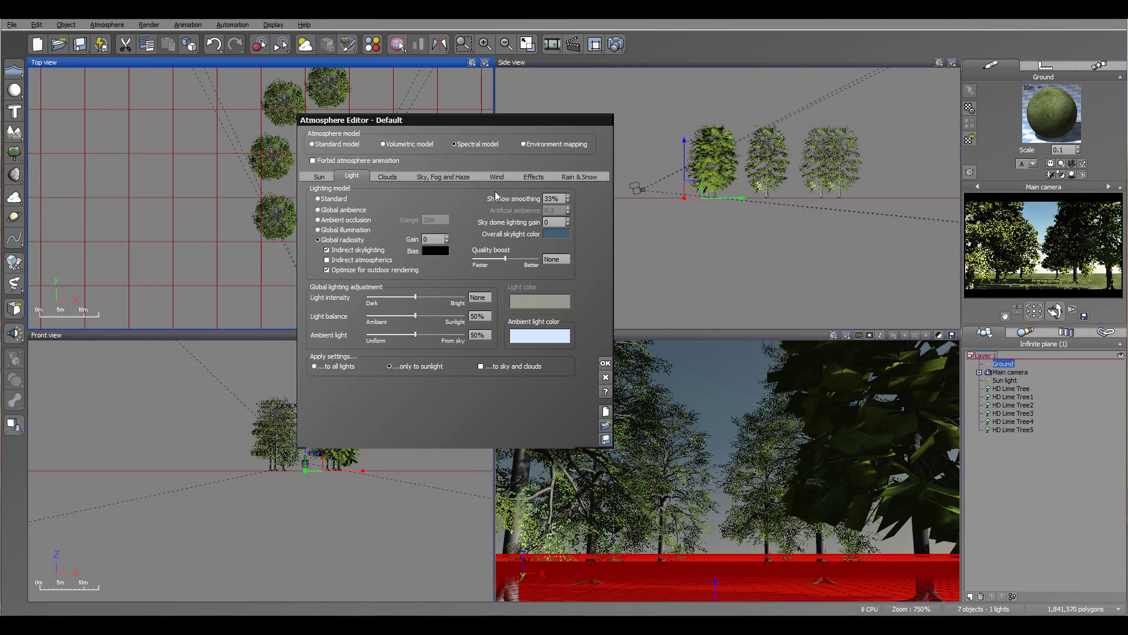
click(605, 364)
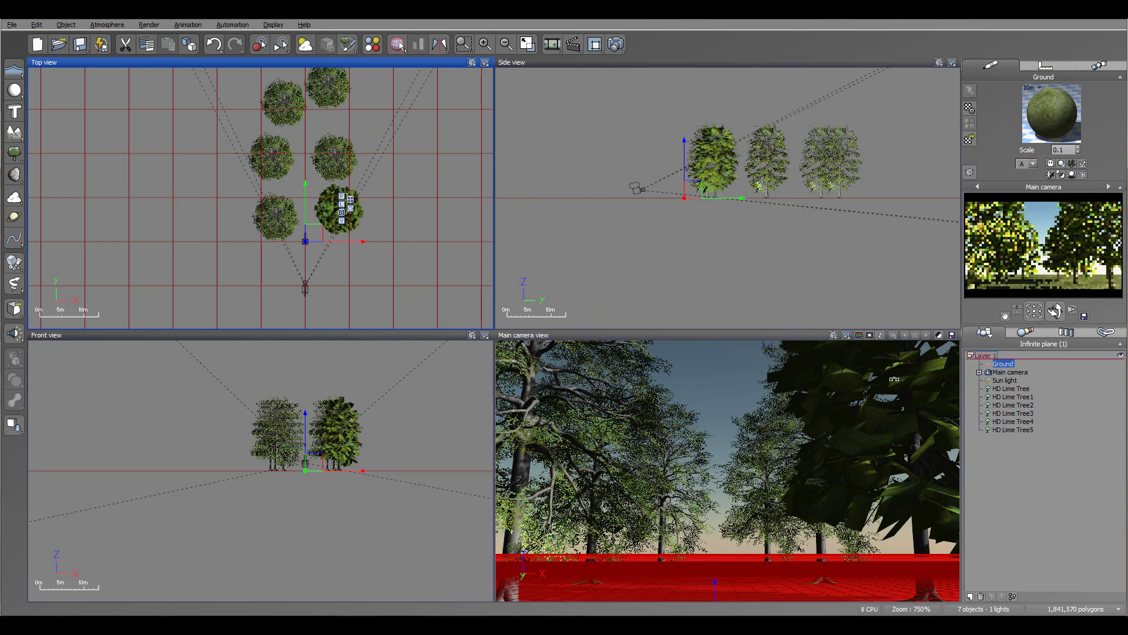
Step: Move the sun light in the top view to just beyond the trees, so it backlights them toward the camera
double_click(1004, 380)
right_drag(238, 108, 365, 134)
scroll(365, 134, down, 5)
right_drag(194, 148, 246, 271)
right_drag(224, 233, 214, 247)
mouse_move(424, 267)
mouse_down()
mouse_move(138, 156)
mouse_move(167, 146)
mouse_up()
Step: Lower the sun light in the side view to just above the horizon for a sunset behind the trees
right_drag(690, 165, 500, 82)
drag(586, 106, 630, 176)
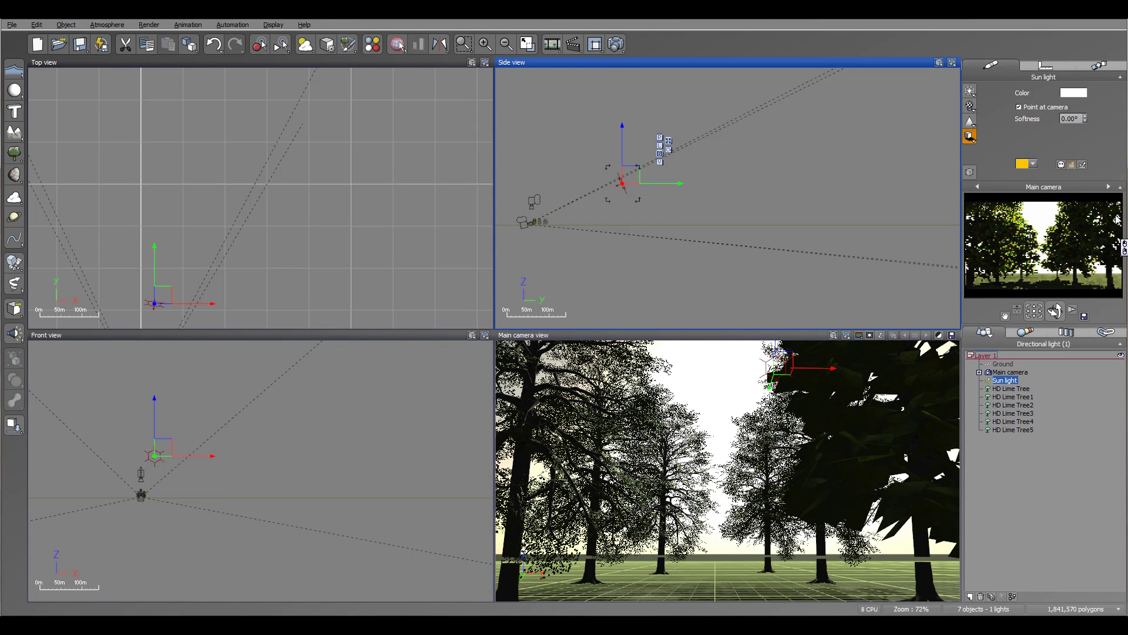
key(ctrl+z)
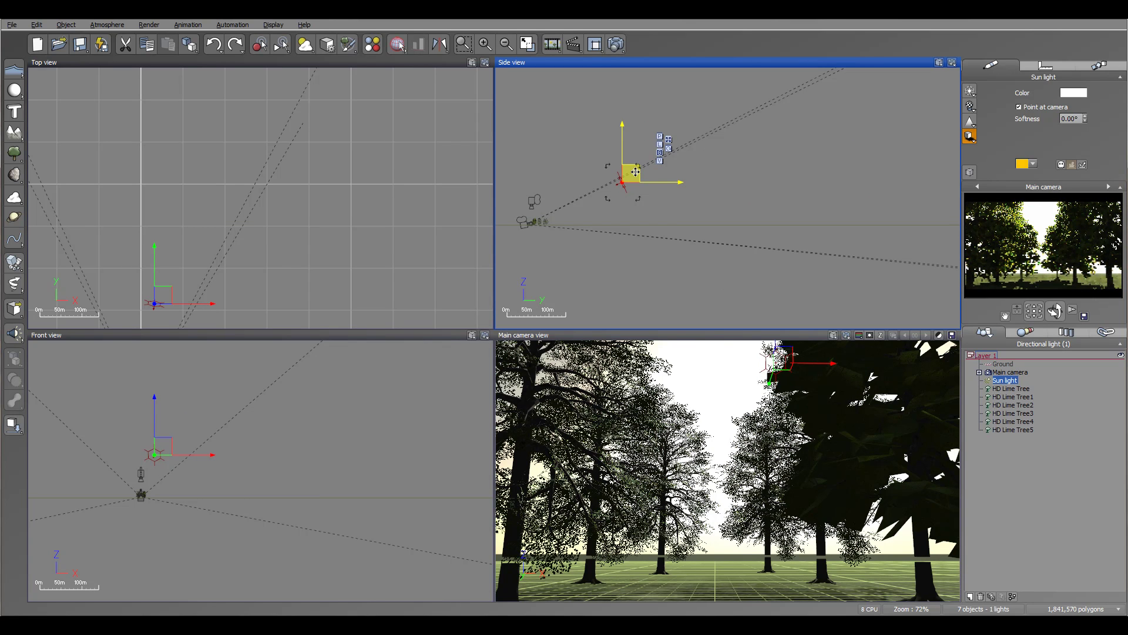
drag(635, 171, 639, 222)
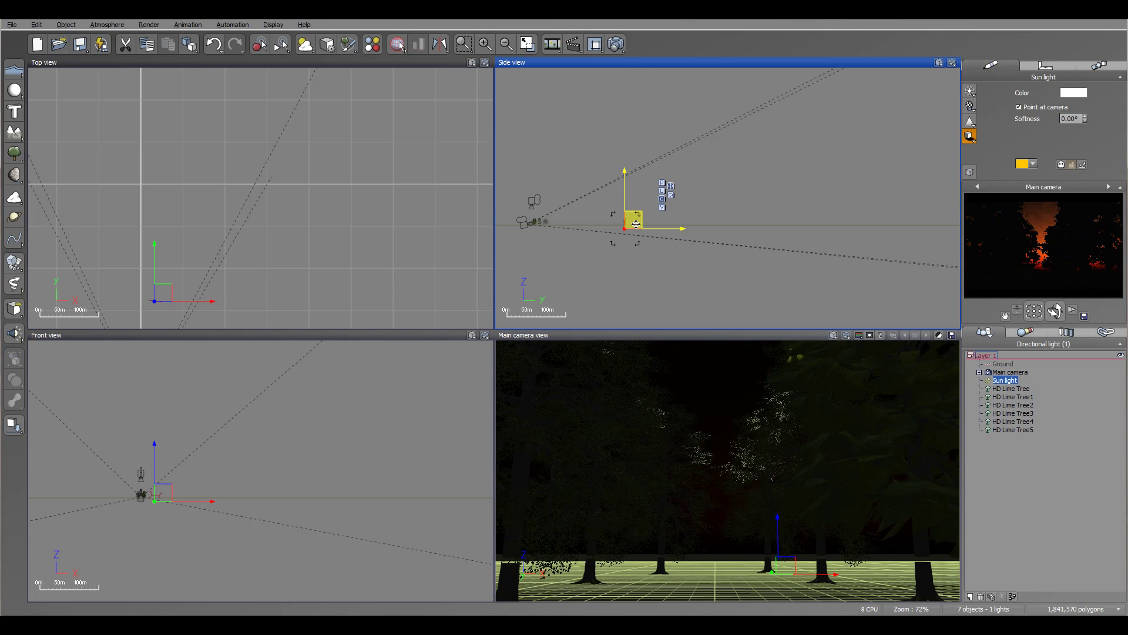
drag(635, 224, 637, 210)
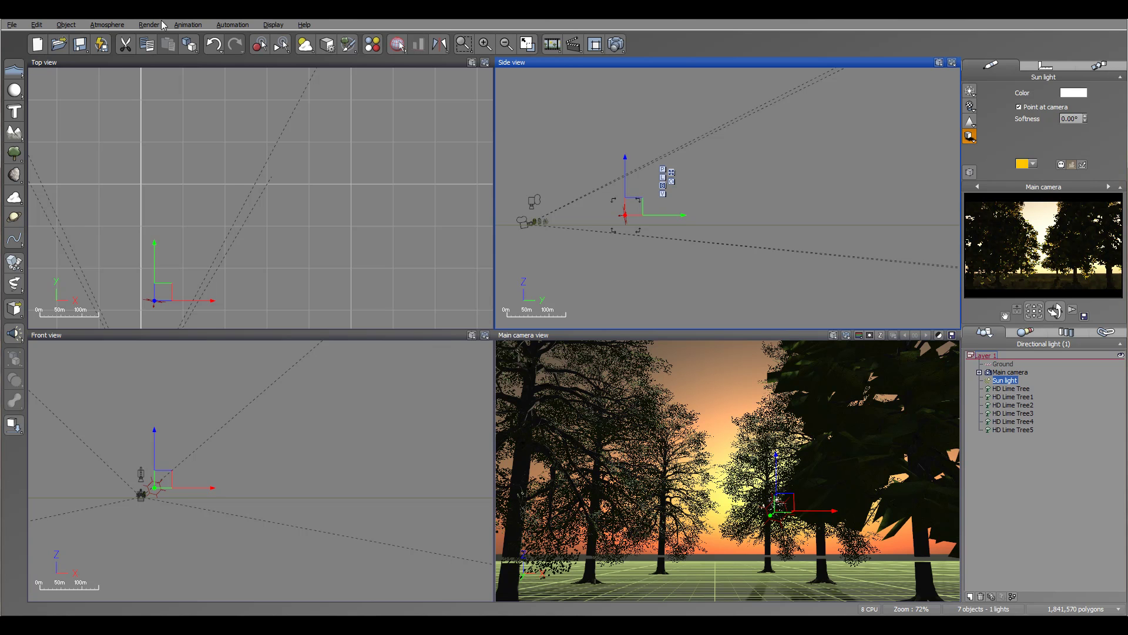
Step: Set the atmosphere's aerial perspective to 10 and the fog ground density to 90%
click(98, 24)
click(111, 100)
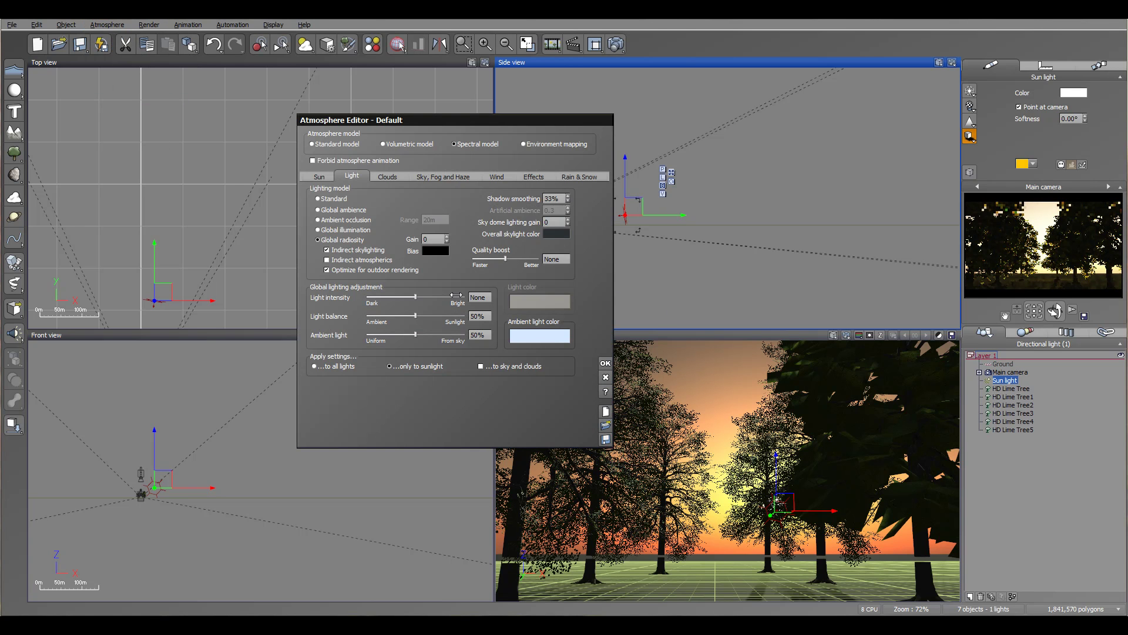
click(444, 176)
drag(411, 375, 522, 375)
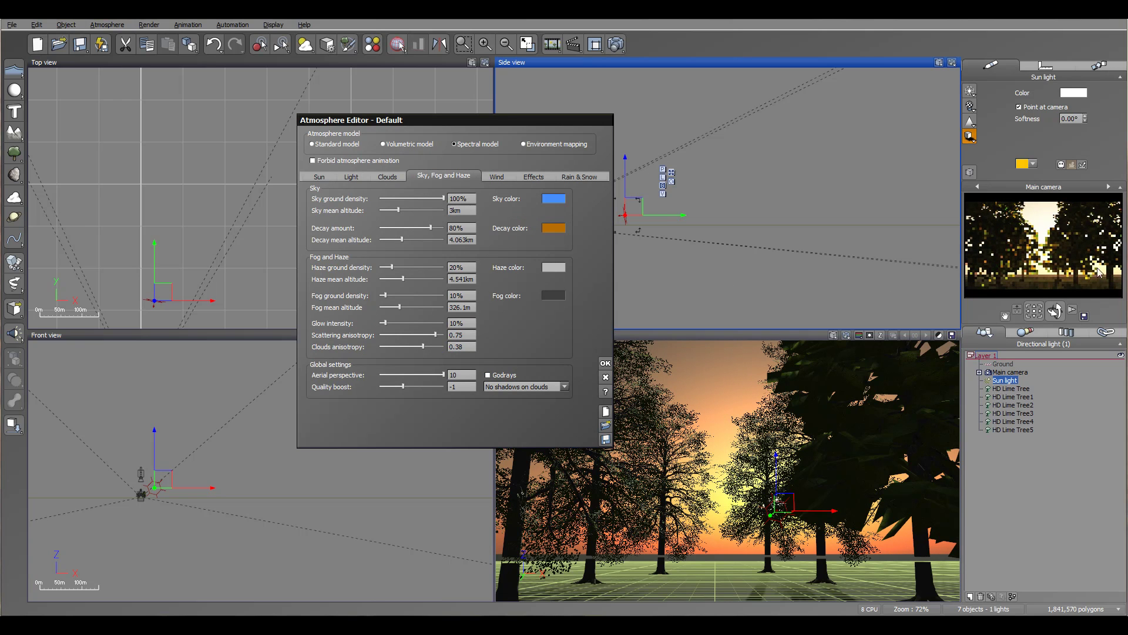
drag(384, 295, 438, 295)
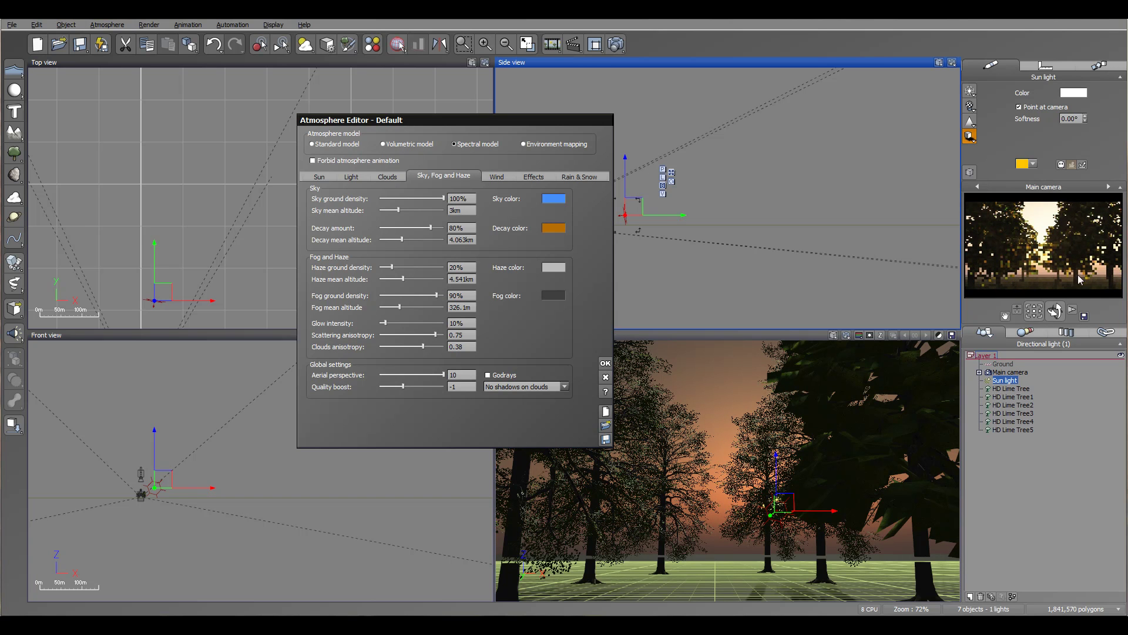
click(604, 364)
Step: Add a quadratic spot light to the scene above the group of trees
right_drag(171, 184, 217, 95)
scroll(241, 235, up, 5)
right_drag(262, 234, 346, 94)
right_drag(346, 271, 343, 267)
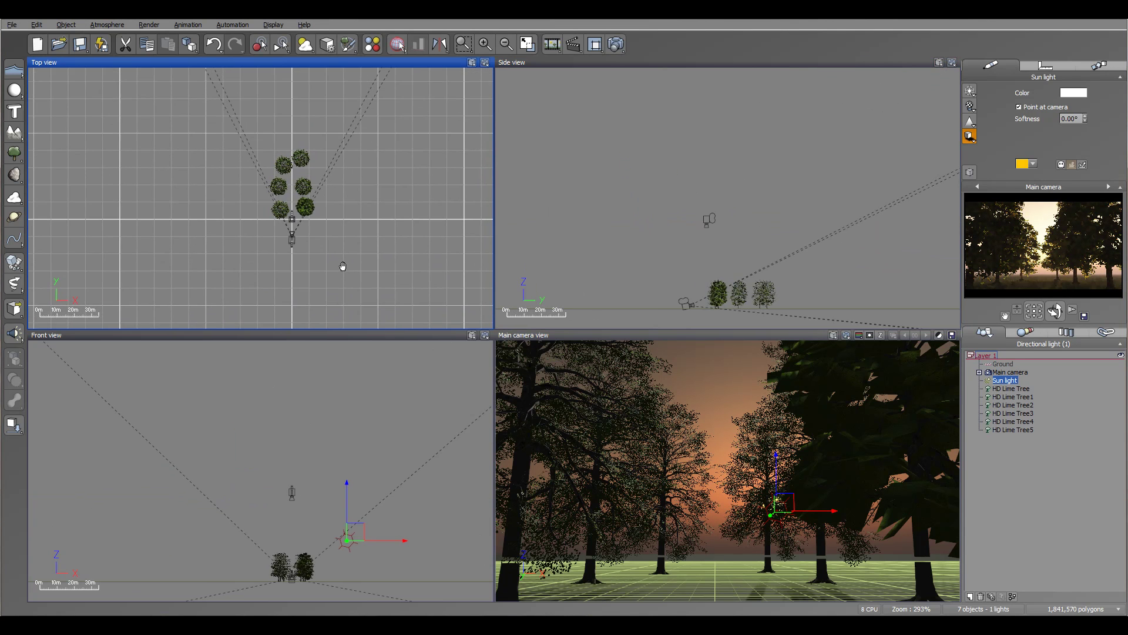
drag(17, 339, 98, 347)
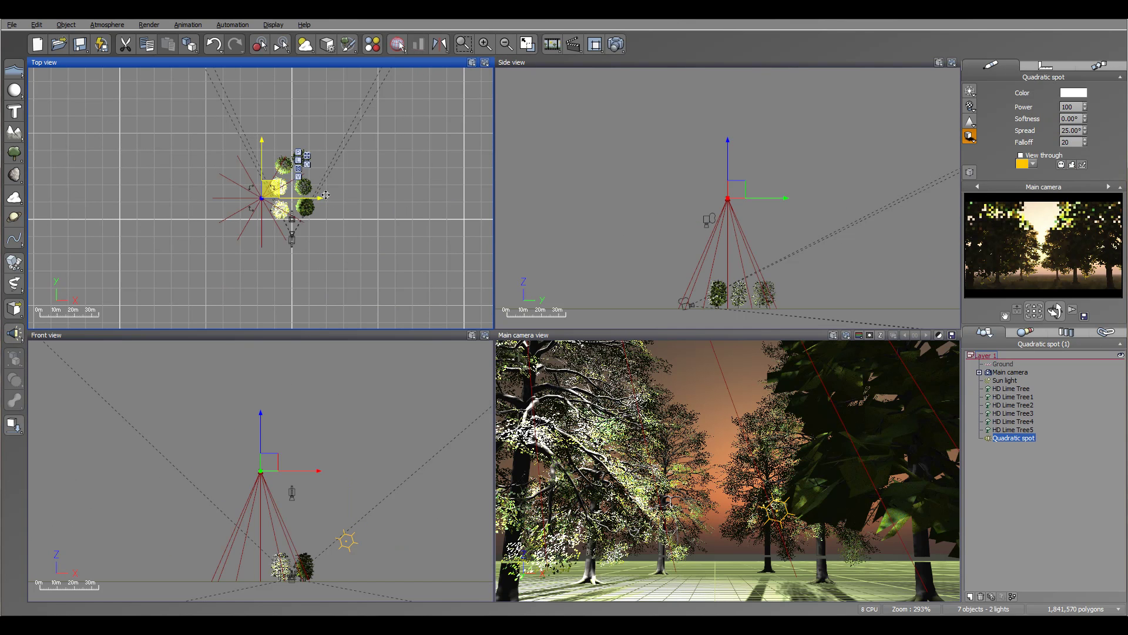
Step: Lower the spot light beside the right-hand tree row, aim it at the trees, and place a duplicate farther back aimed at them too
drag(743, 189, 741, 231)
click(344, 503)
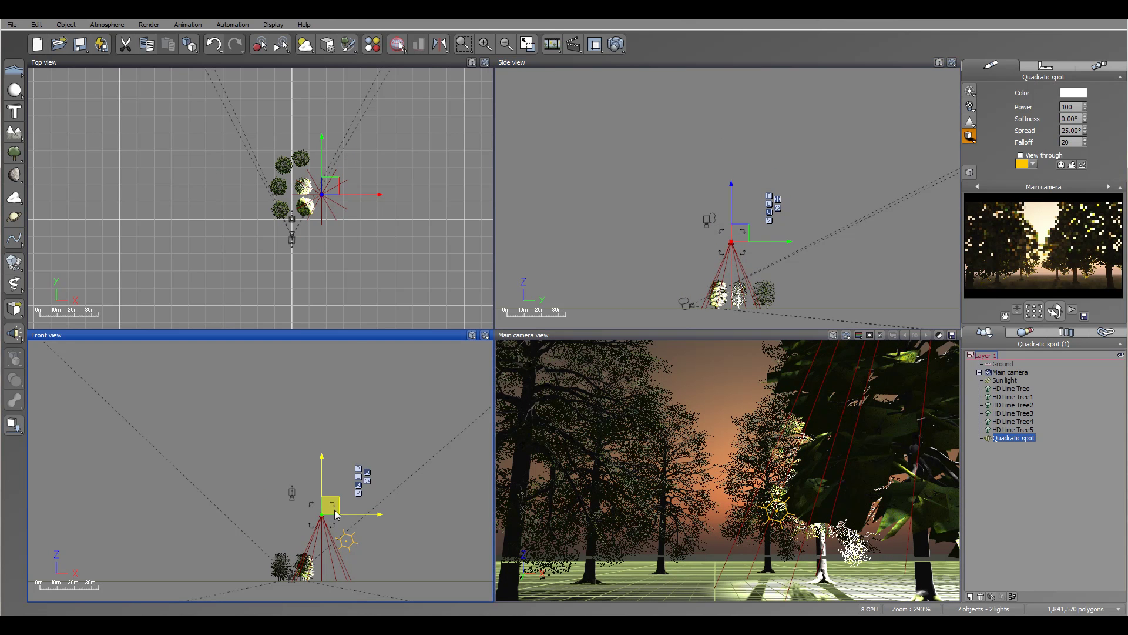
click(344, 502)
key(ctrl+z)
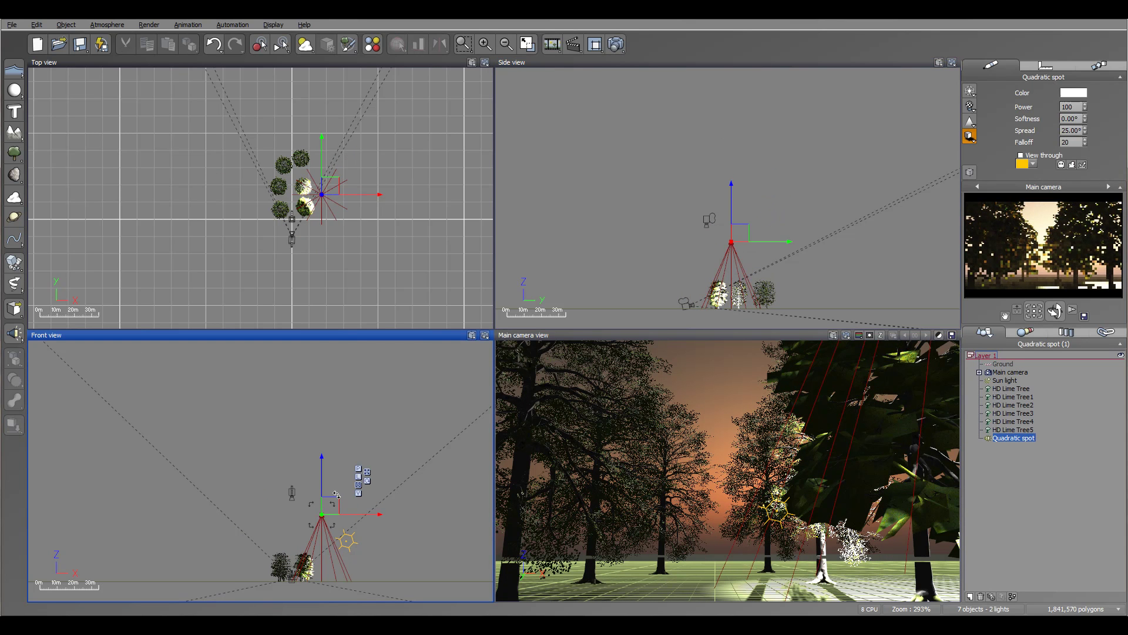
drag(334, 502, 345, 516)
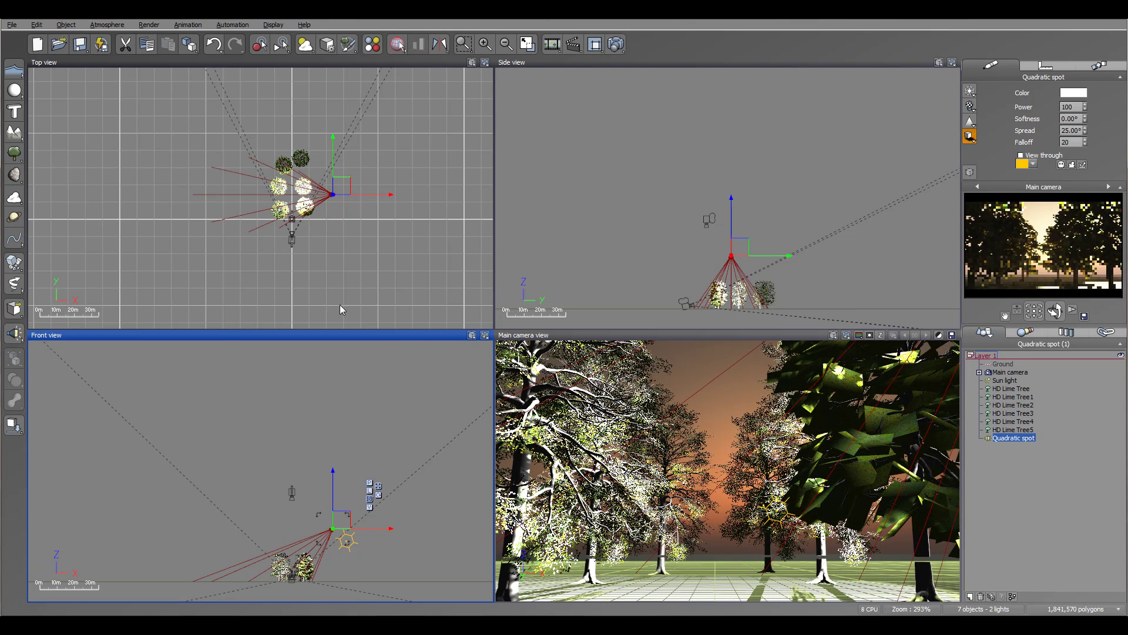
drag(343, 188, 362, 141)
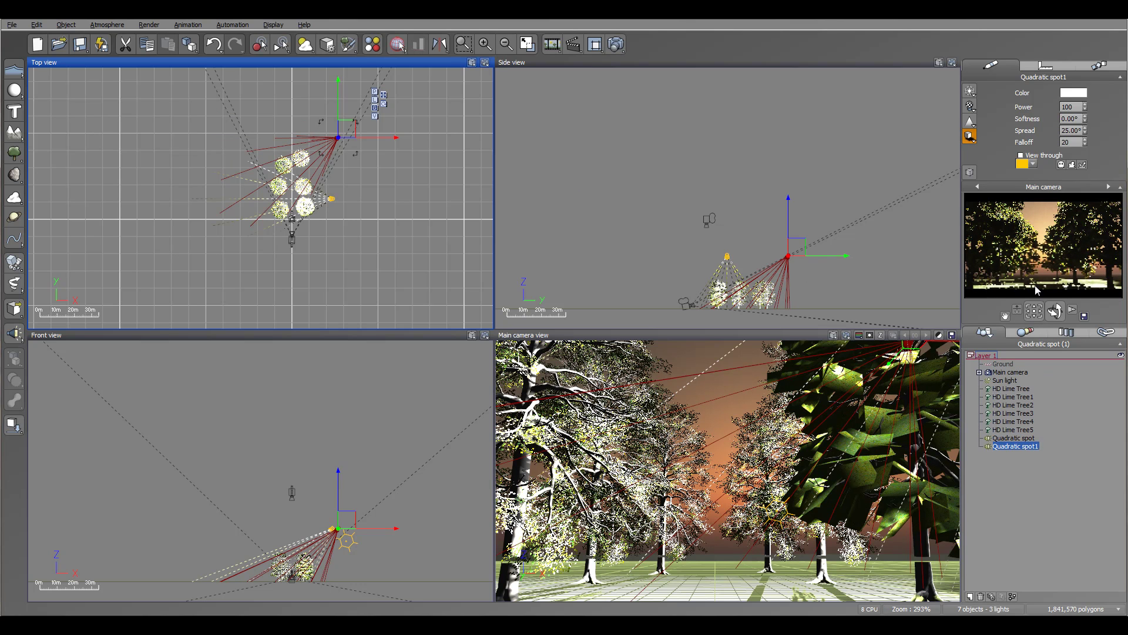
Step: Set both spot lights to softness 22°, power 30 and falloff 75, and make them volumetric
ctrl+click(1030, 439)
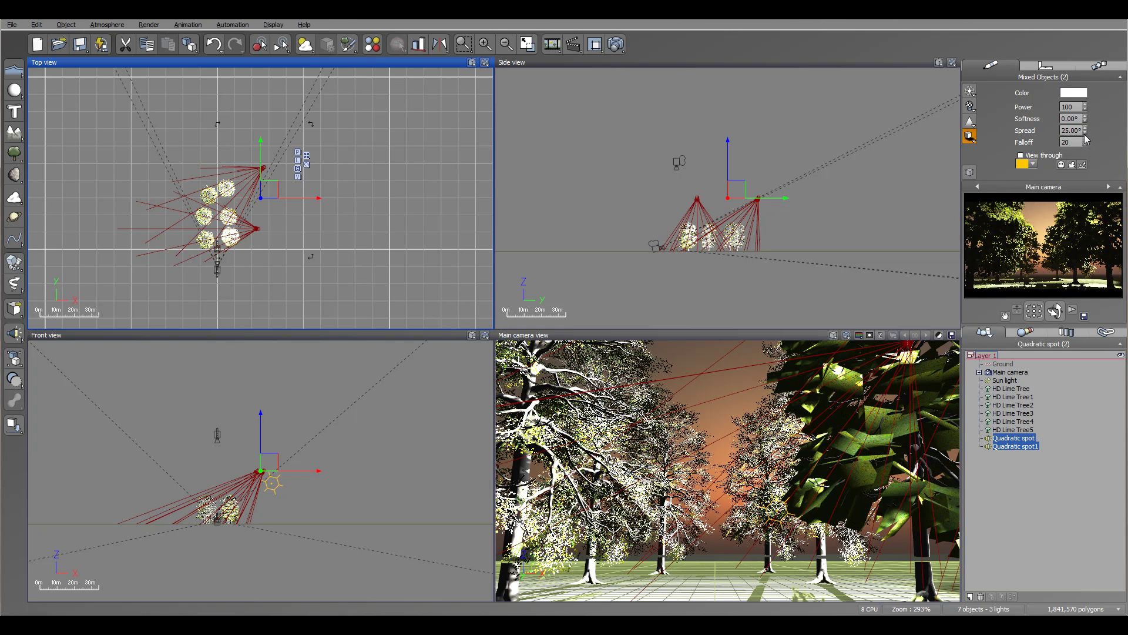
drag(1086, 119, 1086, 112)
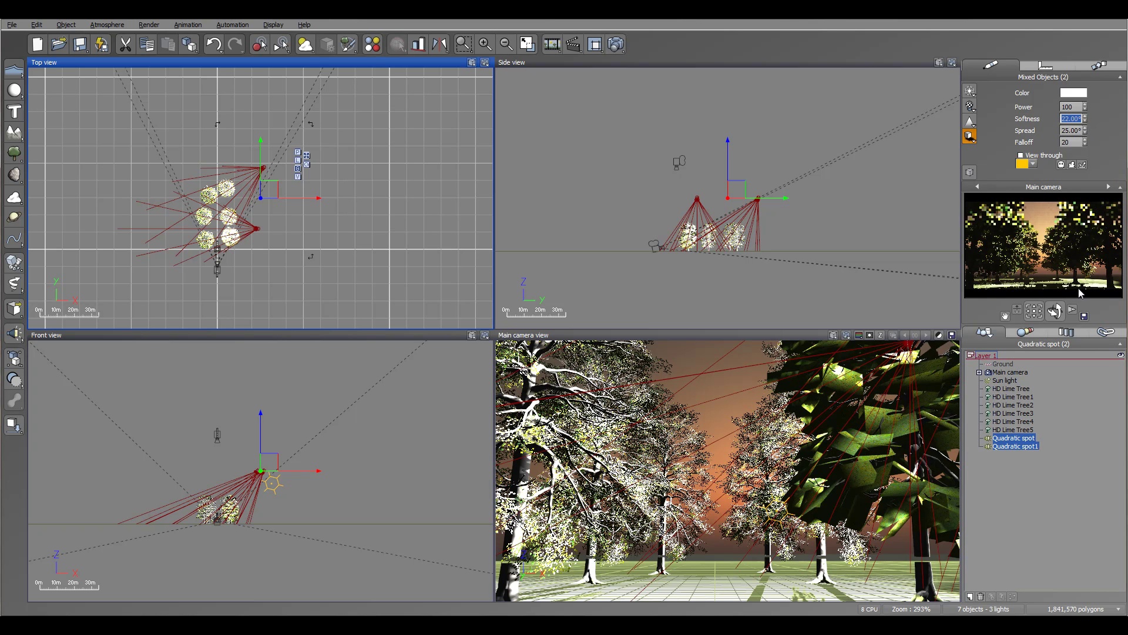
drag(1086, 111, 1087, 135)
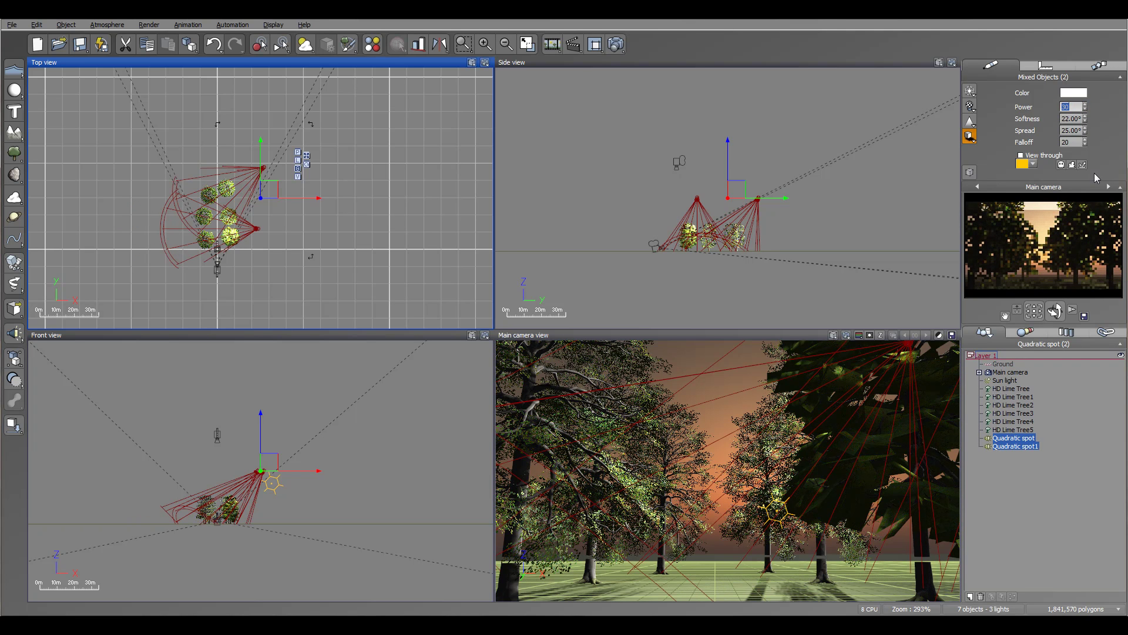
drag(1085, 143, 1085, 132)
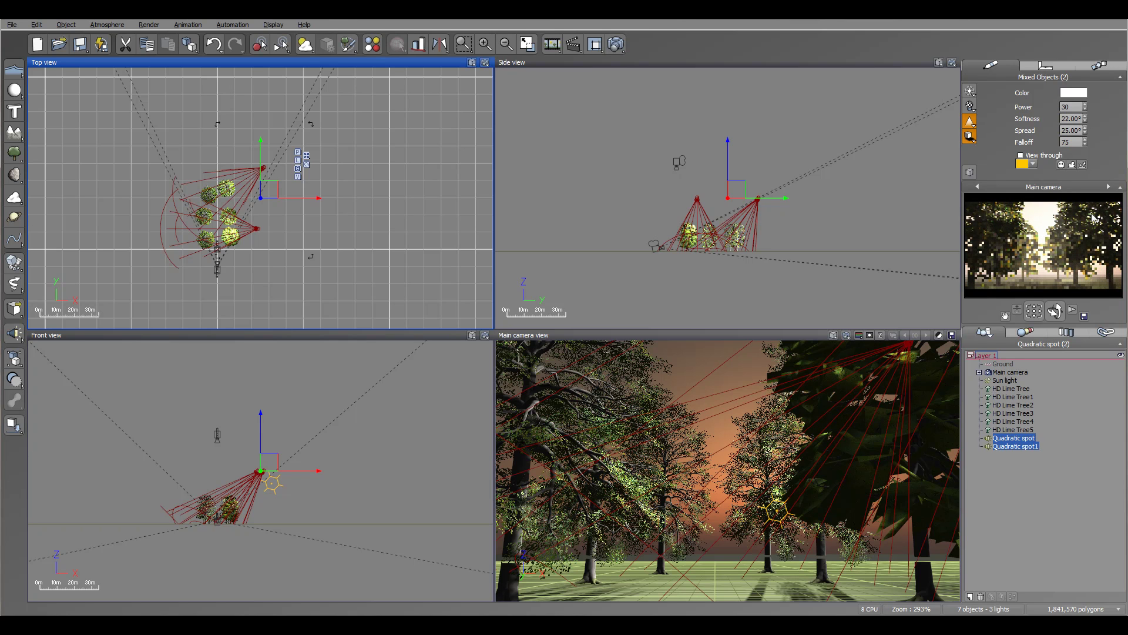
Step: Project a gel from the Light Gels collection through both spot lights and show smoke or dust in their beams
click(971, 105)
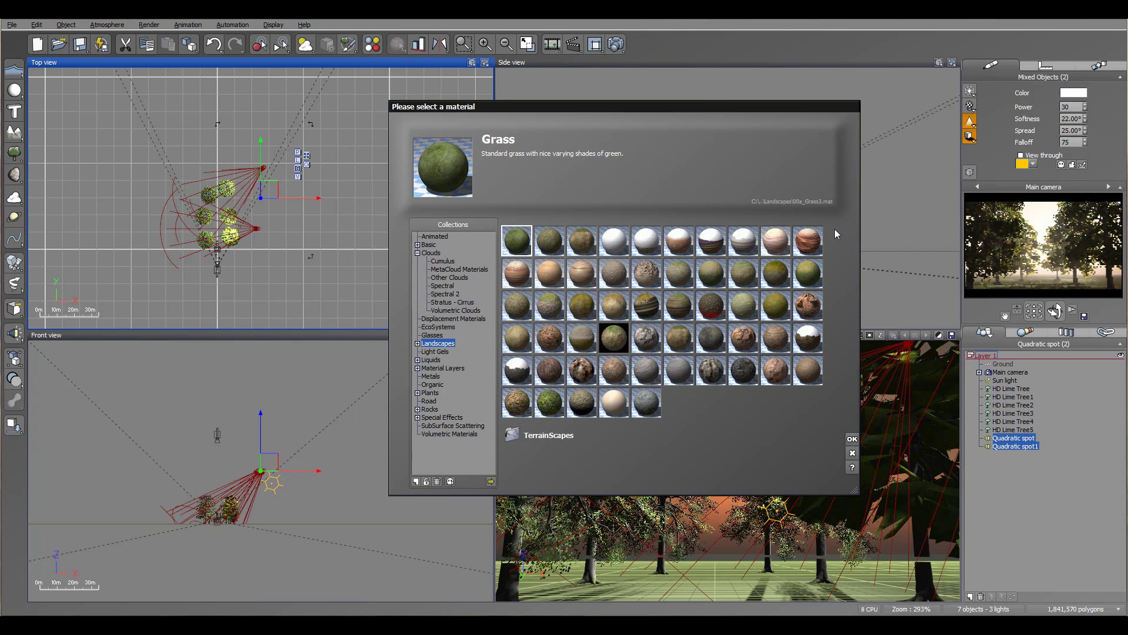
click(436, 352)
click(852, 440)
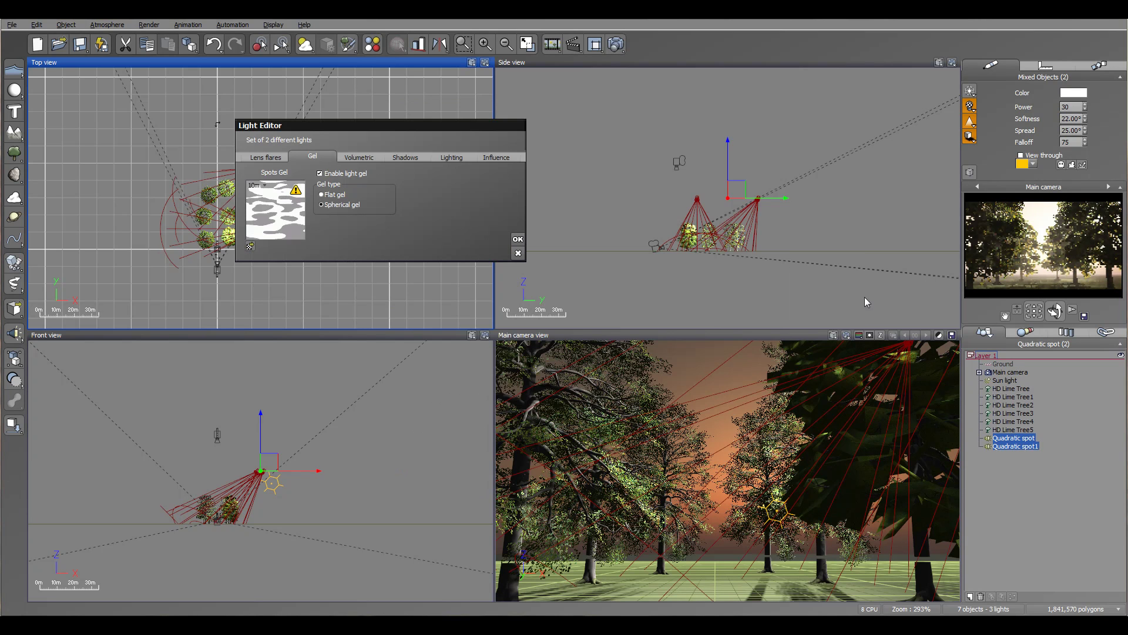
click(360, 156)
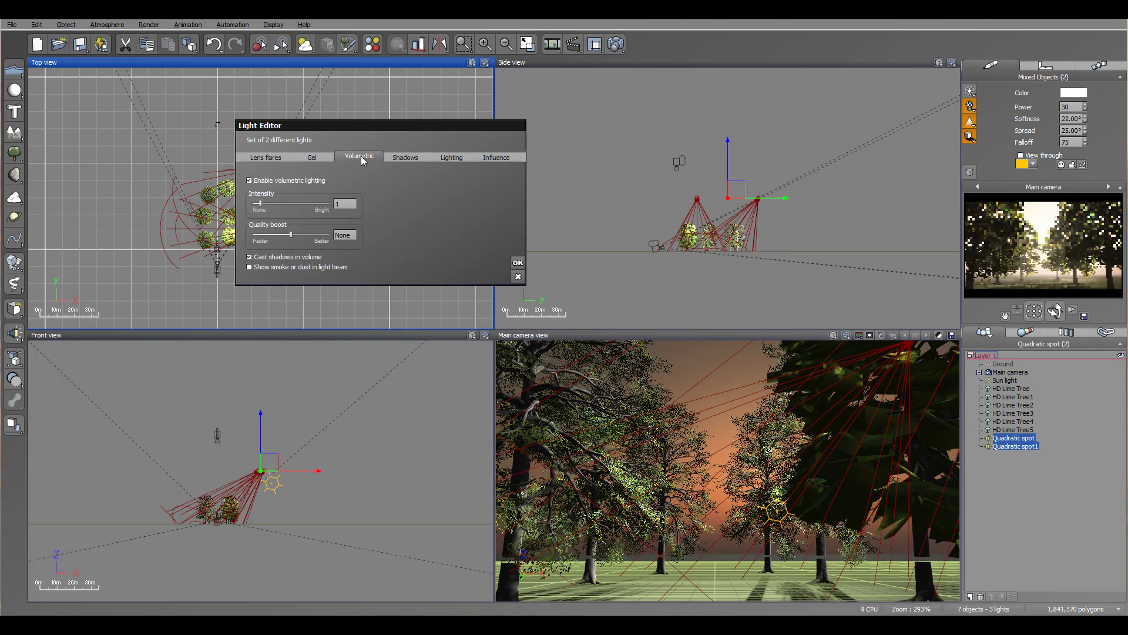
click(275, 267)
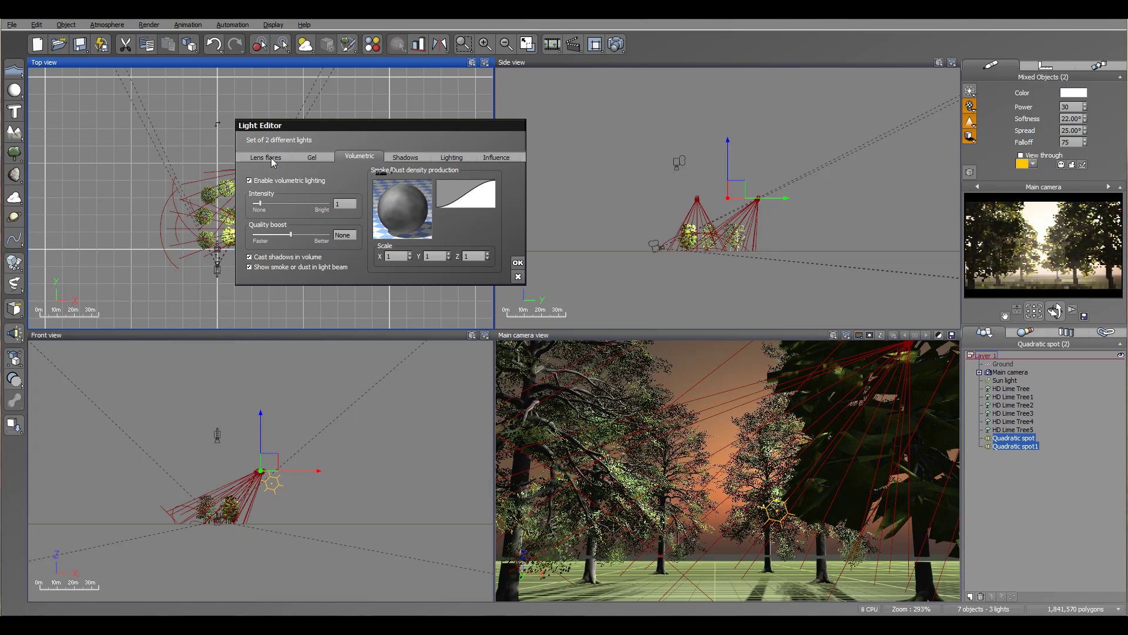
Step: Check the spot lights' shadow and attenuation settings, and exclude the ground from the objects they influence
click(415, 158)
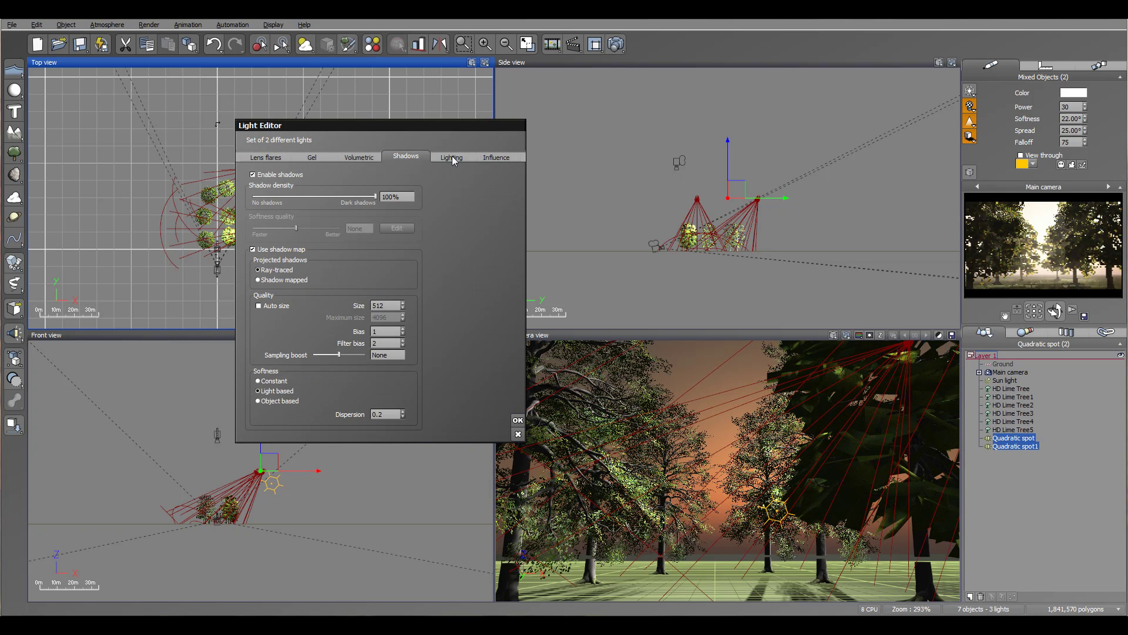
click(455, 158)
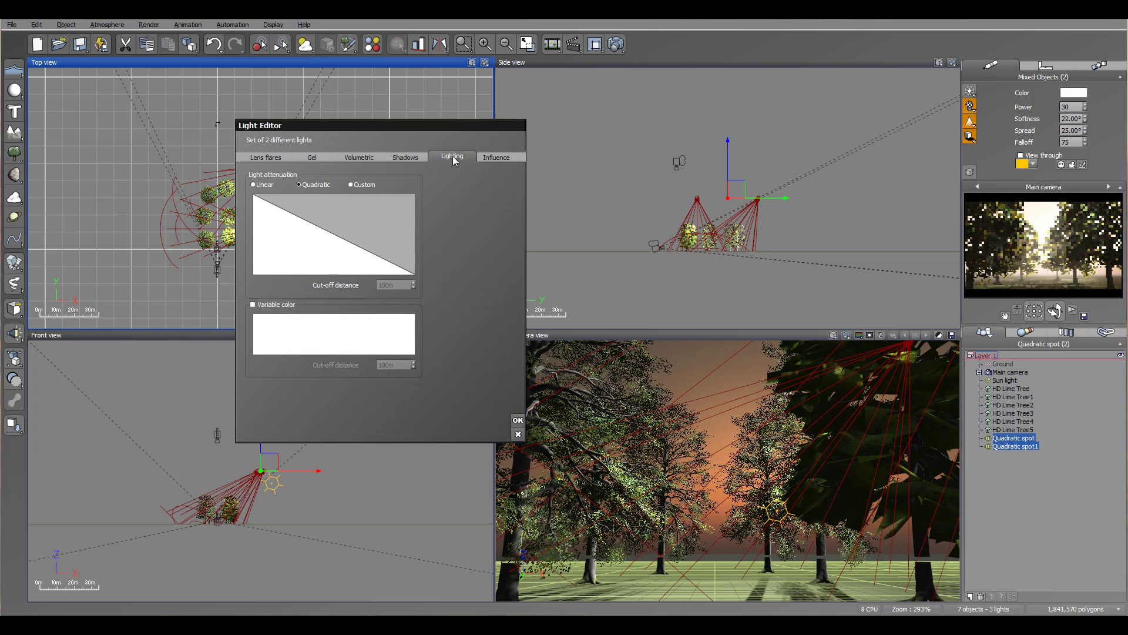
click(498, 159)
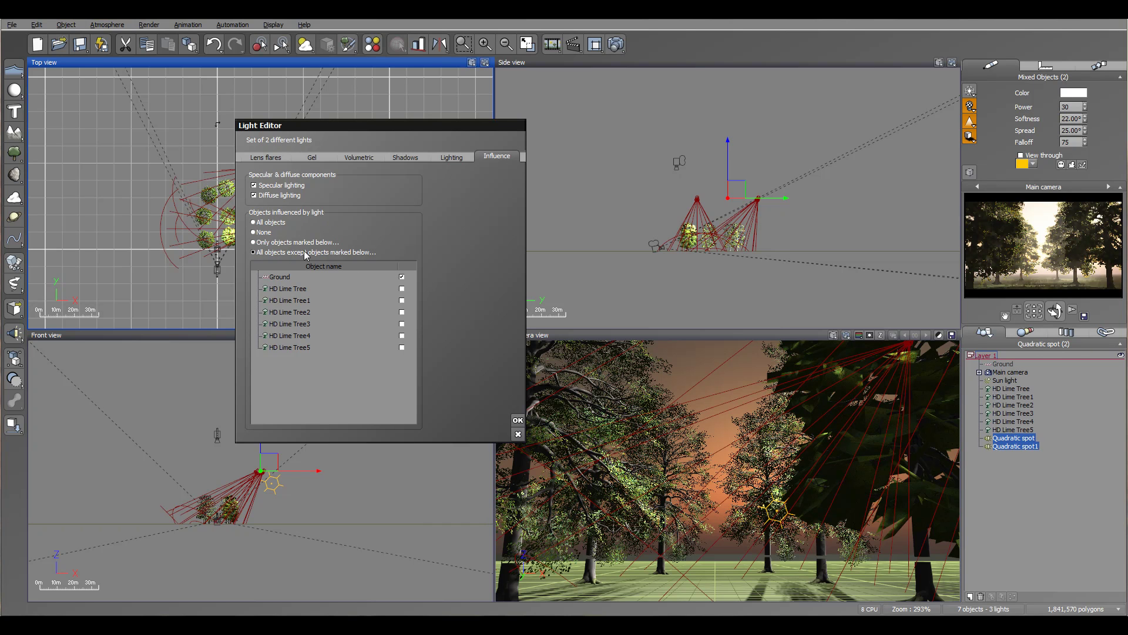
click(1042, 280)
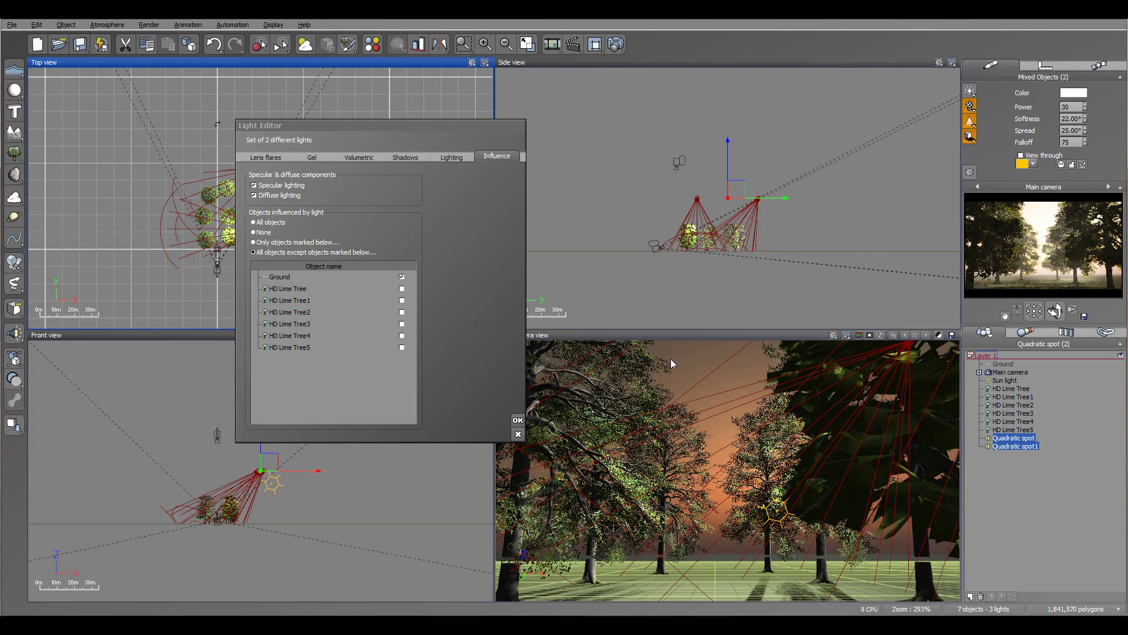
click(518, 421)
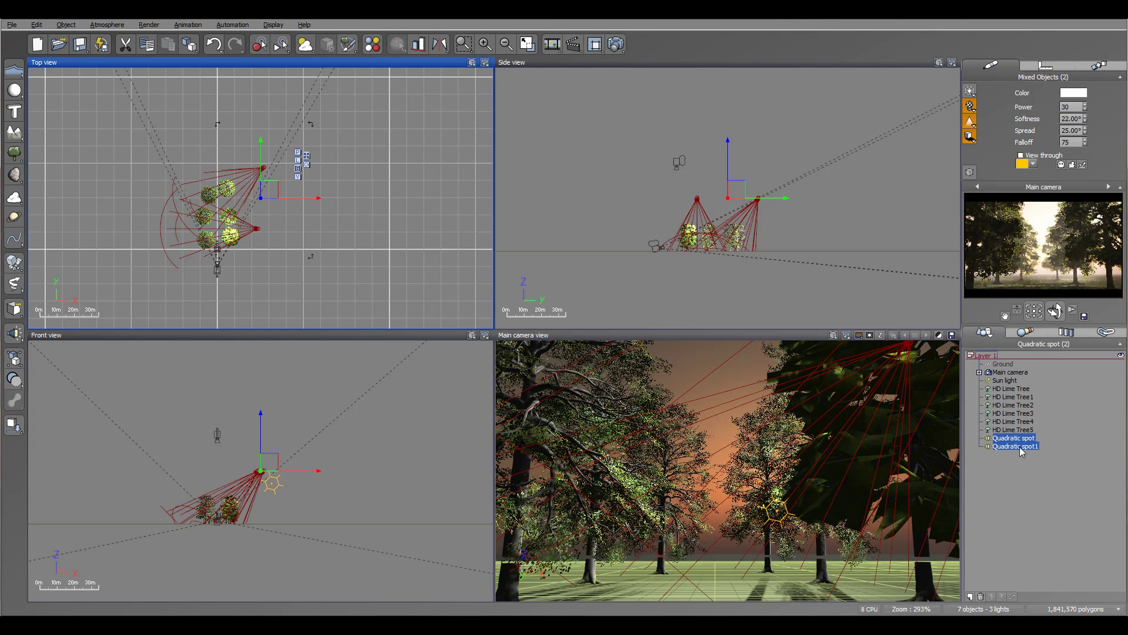
Step: Tint both spot lights a pale warm beige with red 225, green 213 and blue 197
click(1073, 94)
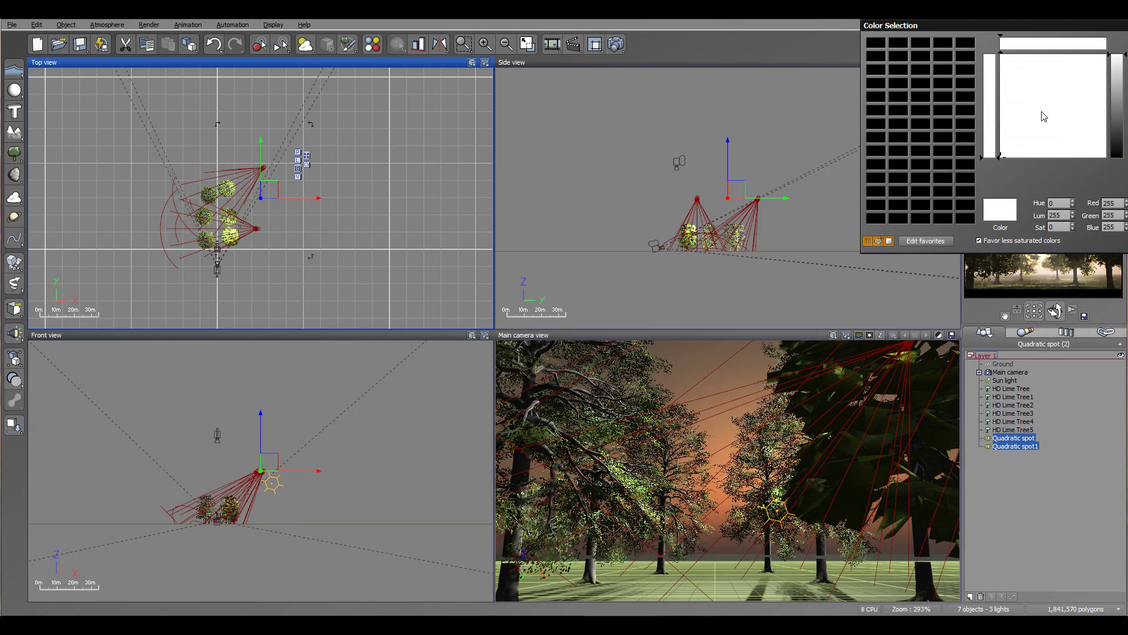
click(1023, 95)
drag(1046, 27, 878, 42)
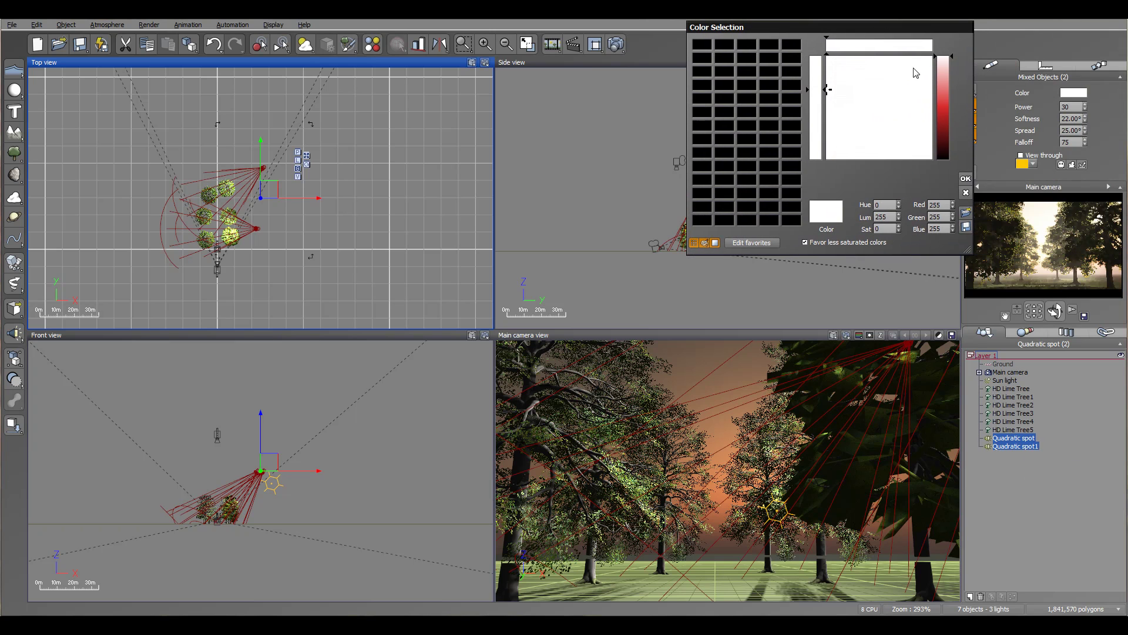
click(951, 67)
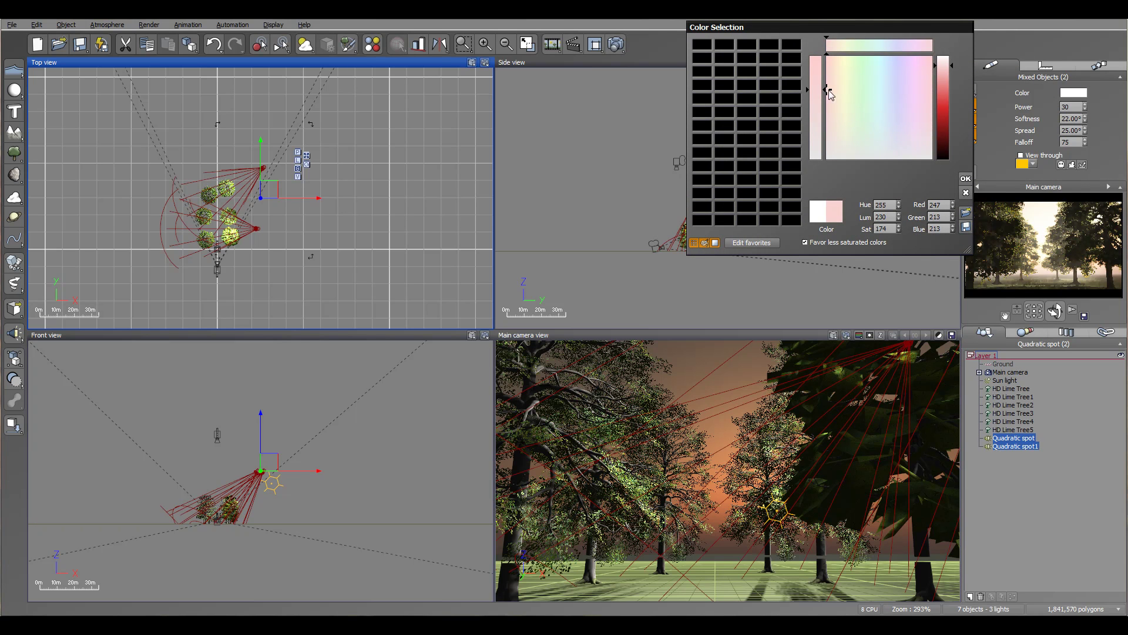
drag(829, 92, 838, 137)
click(946, 73)
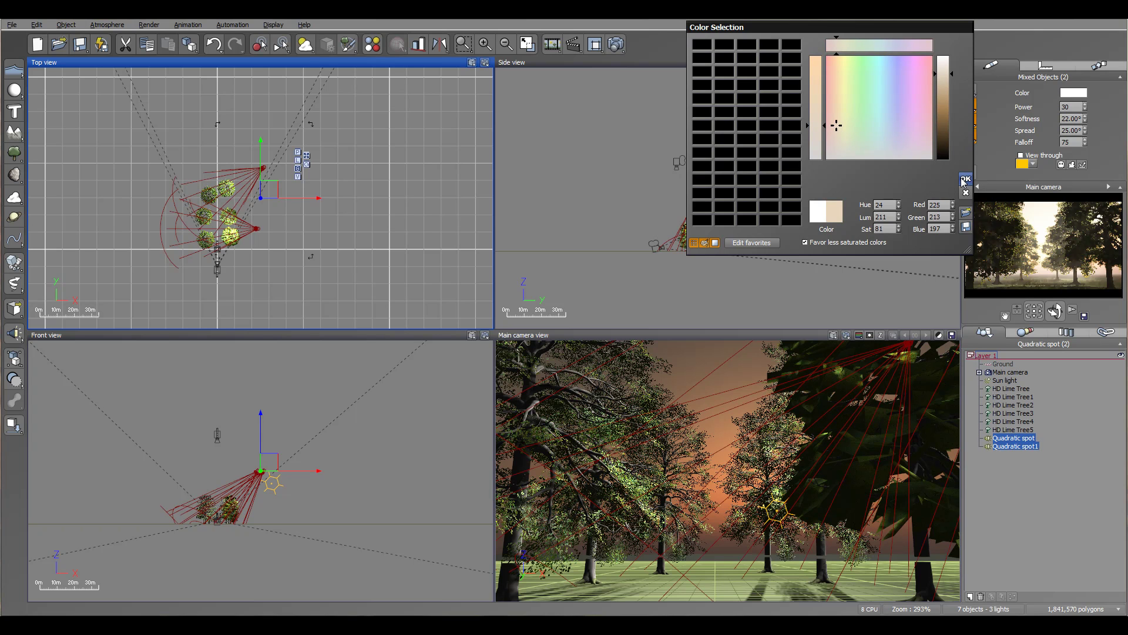
click(963, 187)
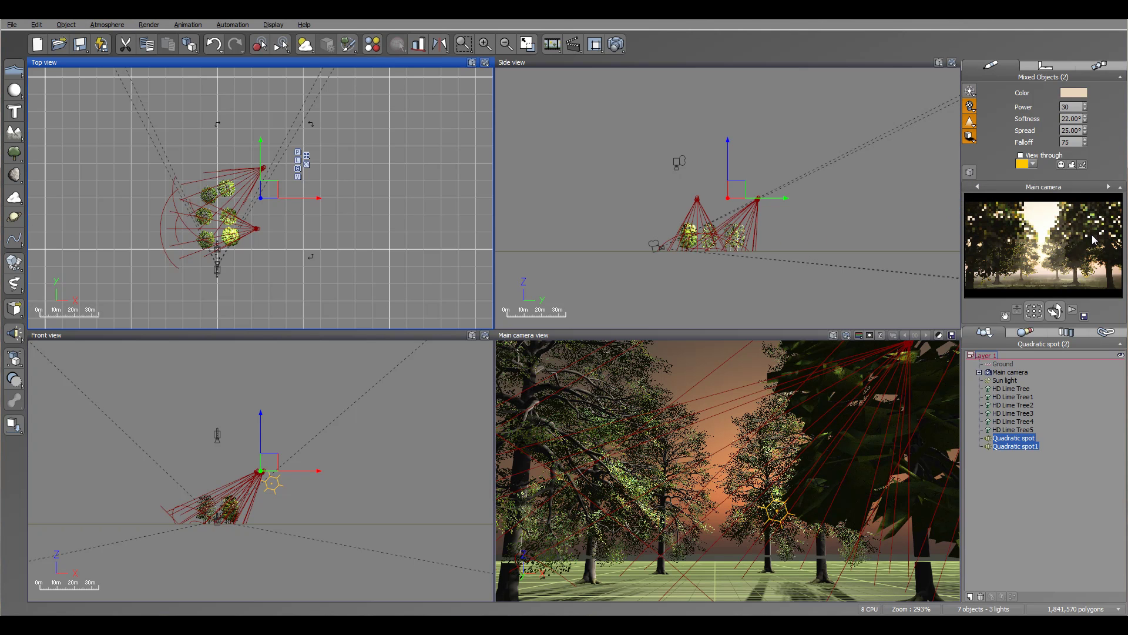
Step: Set both spot lights' power to 45 and the sun light's softness to 12°
click(1086, 104)
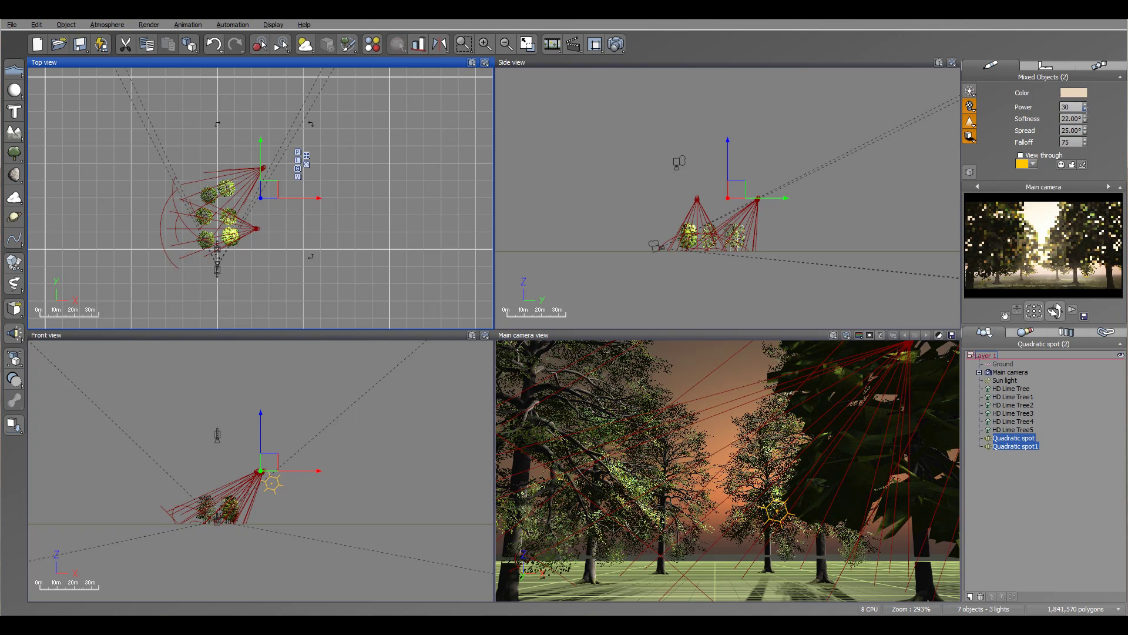
click(1086, 104)
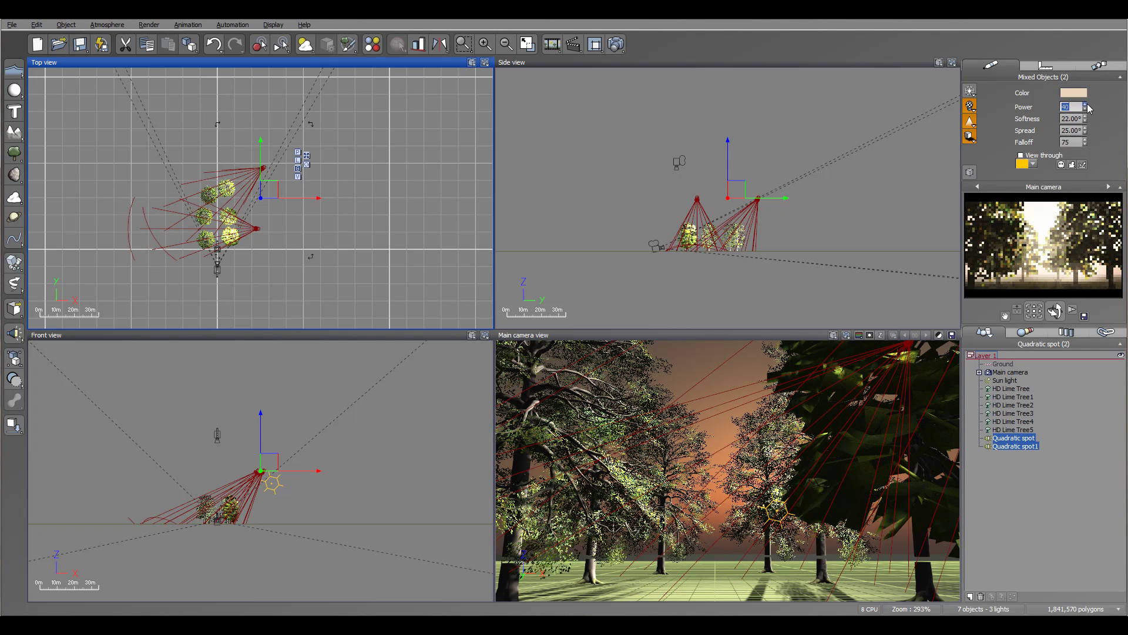
click(1086, 105)
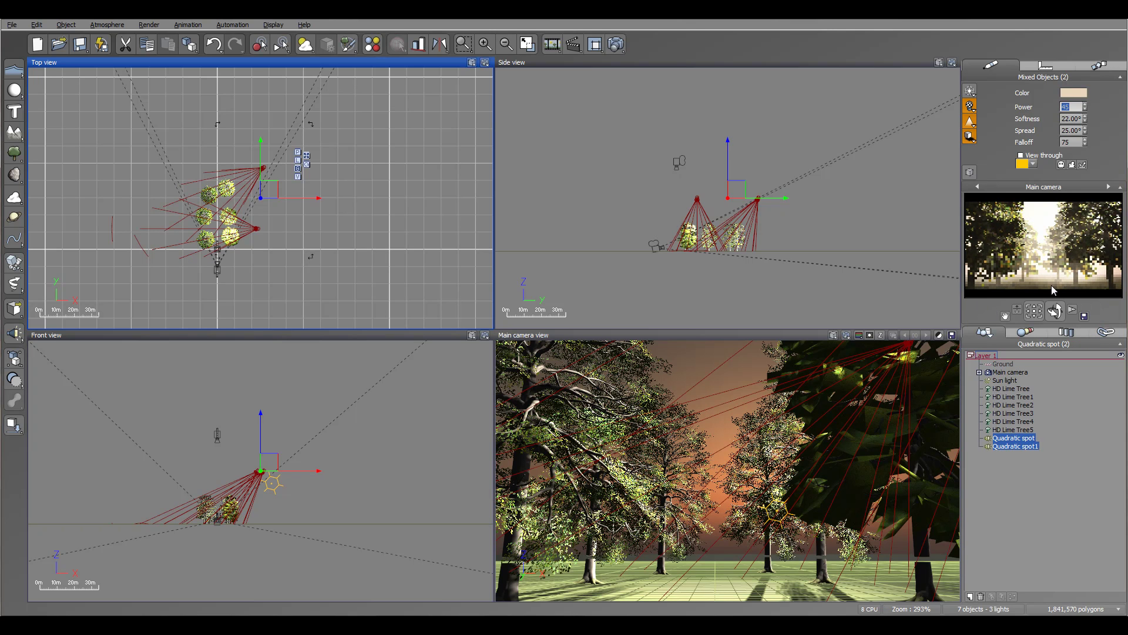
click(1011, 380)
click(1086, 121)
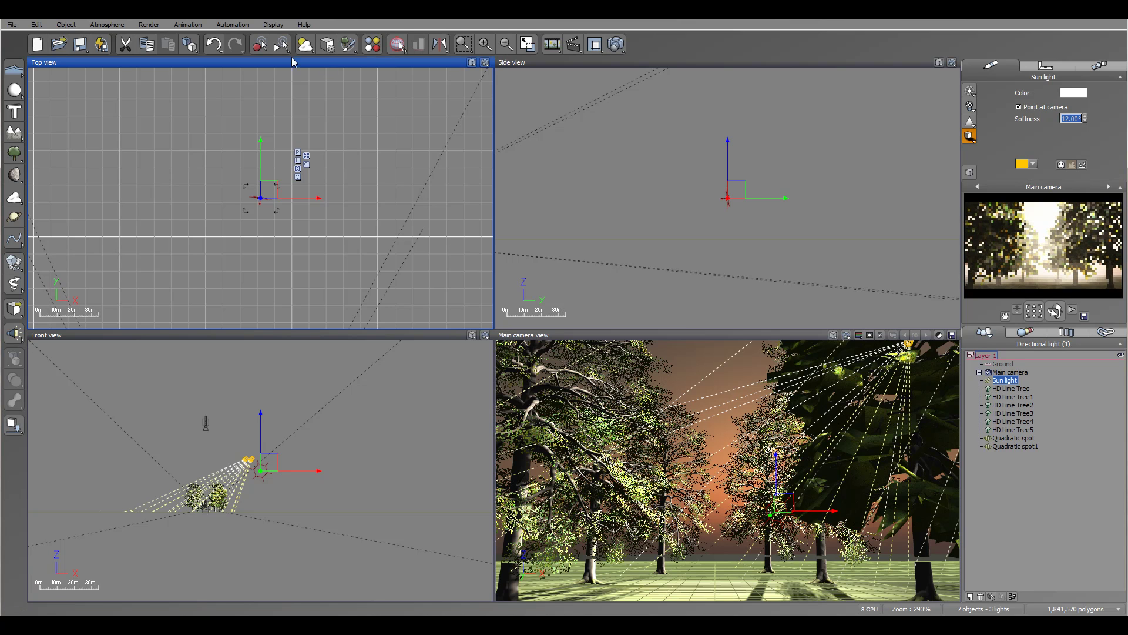
Step: Set the atmosphere's glow intensity to 17% and scattering anisotropy to 0.64
click(107, 25)
click(123, 101)
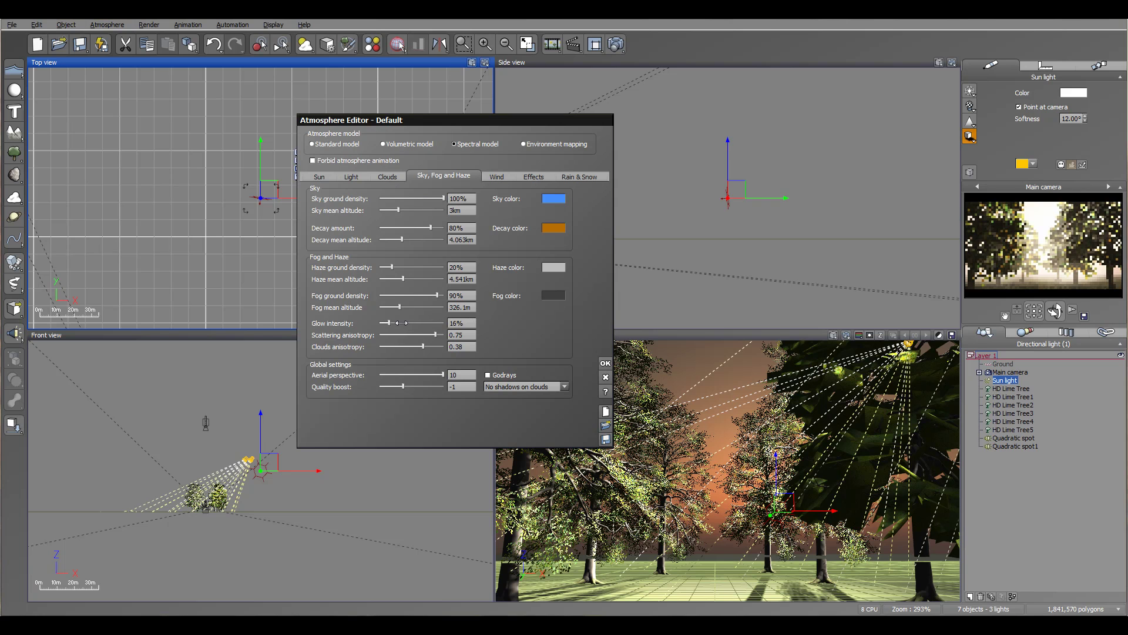
drag(440, 336, 436, 336)
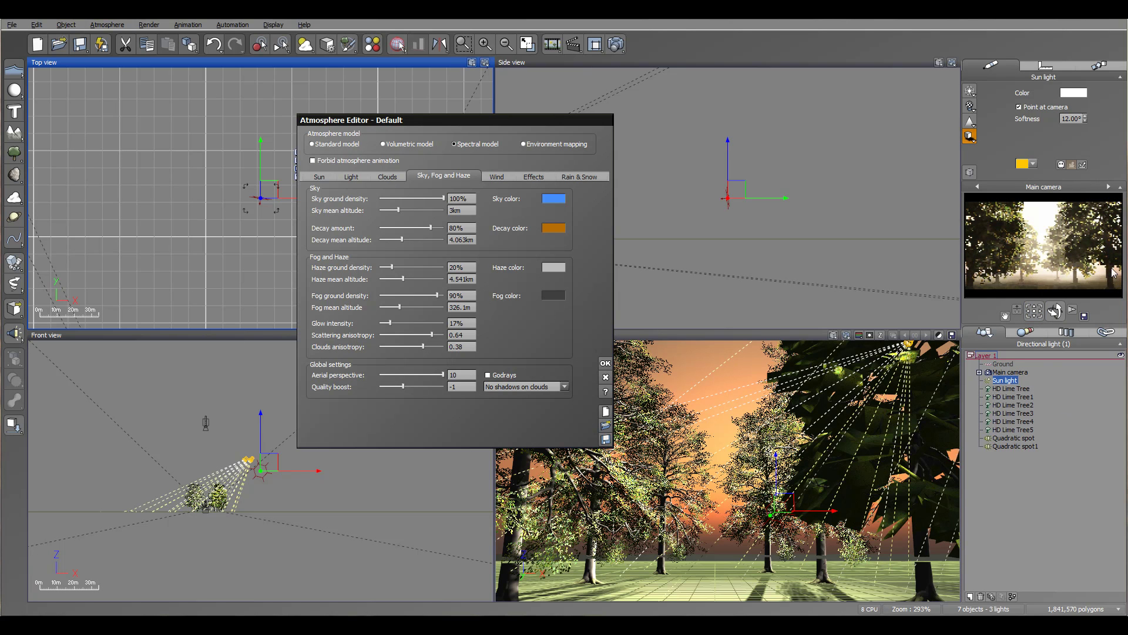
Step: Darken the haze color to grey with red, green and blue at 113, and set the haze ground density to 45%
right_click(550, 269)
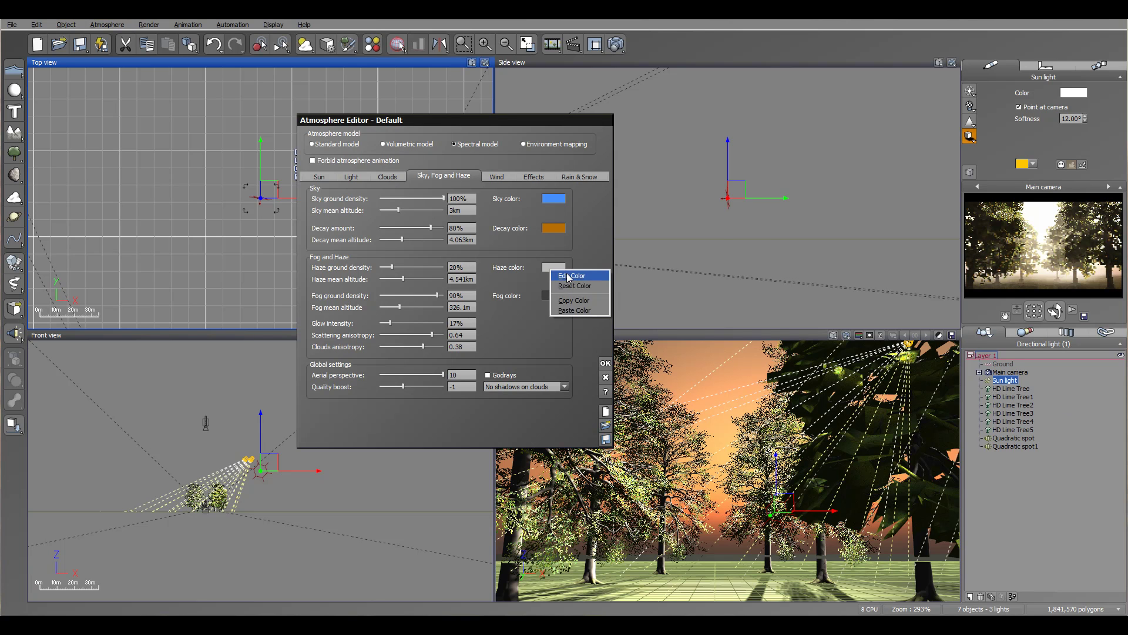
click(565, 276)
drag(937, 70, 947, 117)
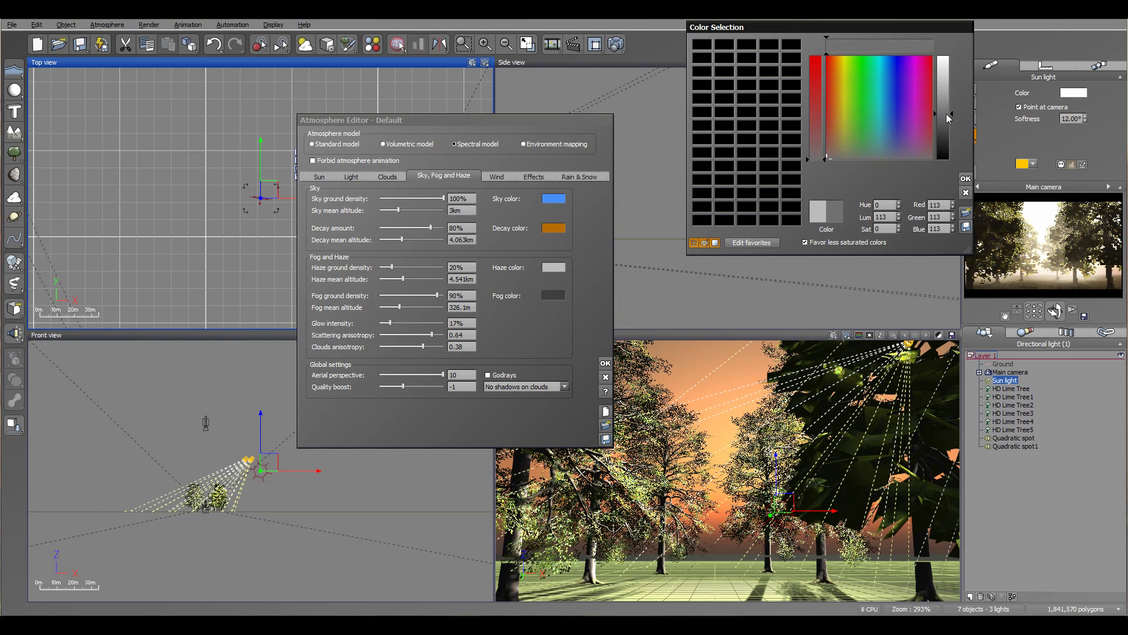
click(965, 180)
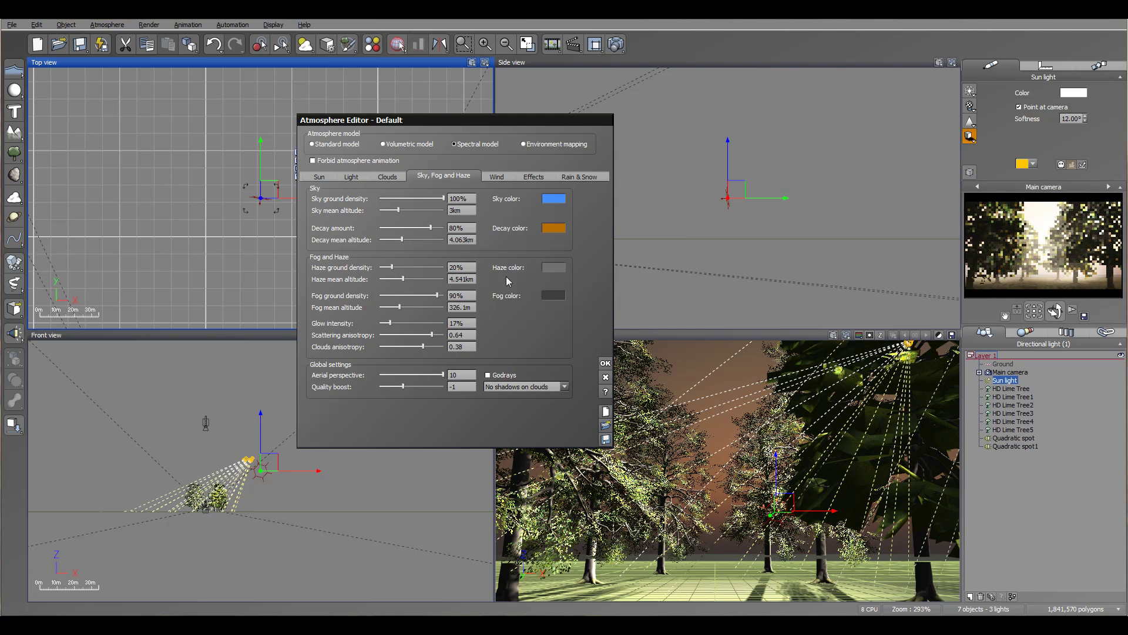
drag(406, 268, 421, 265)
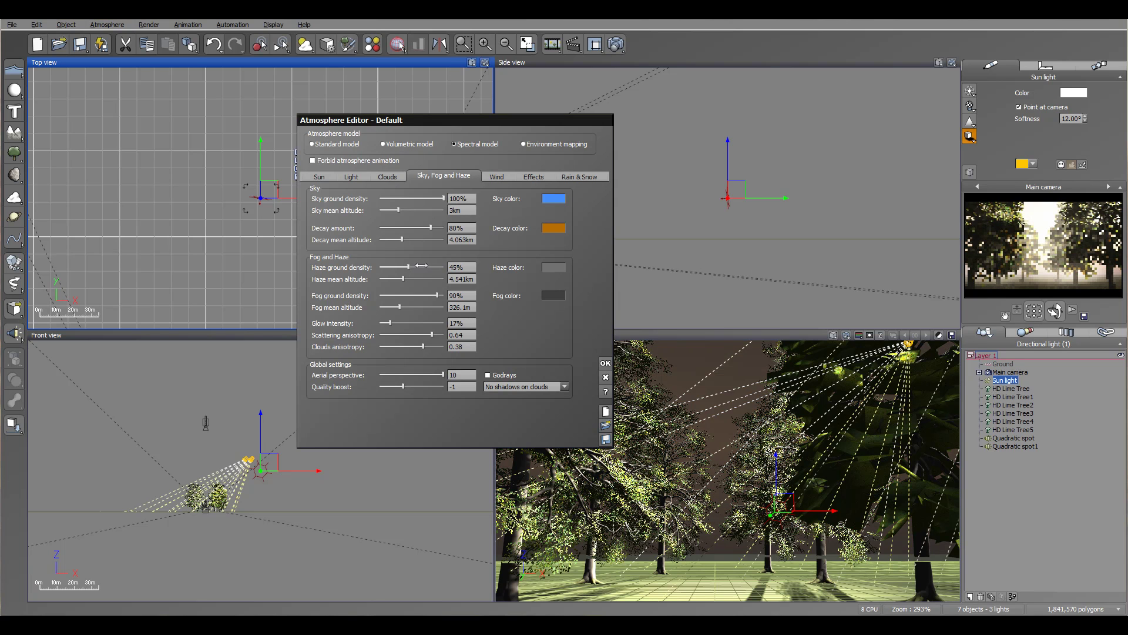
right_click(1052, 293)
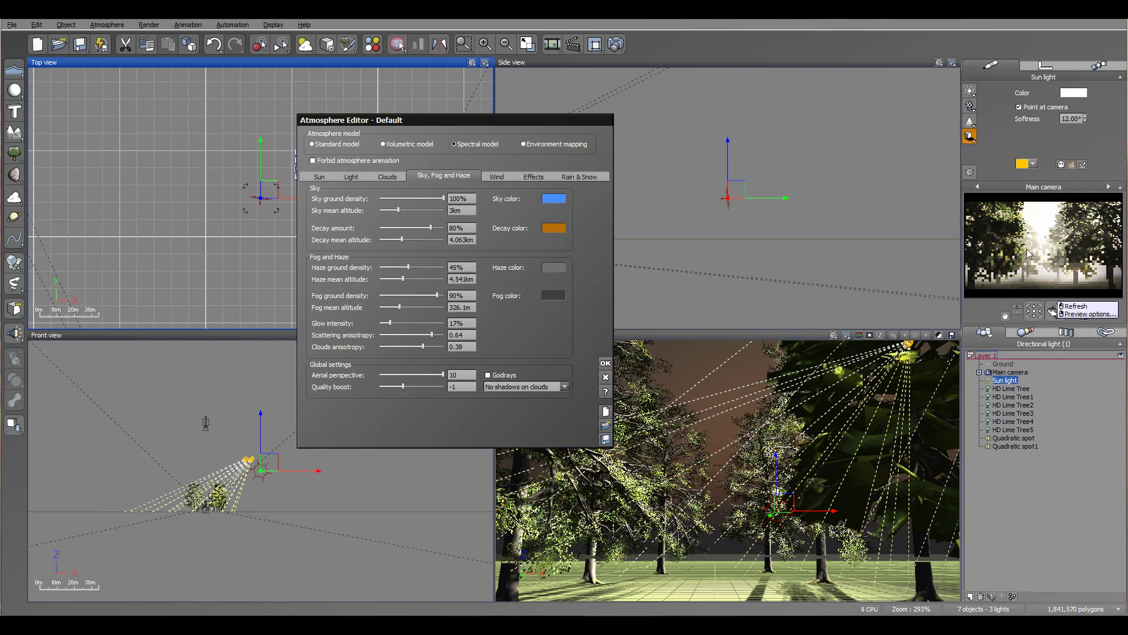
click(605, 363)
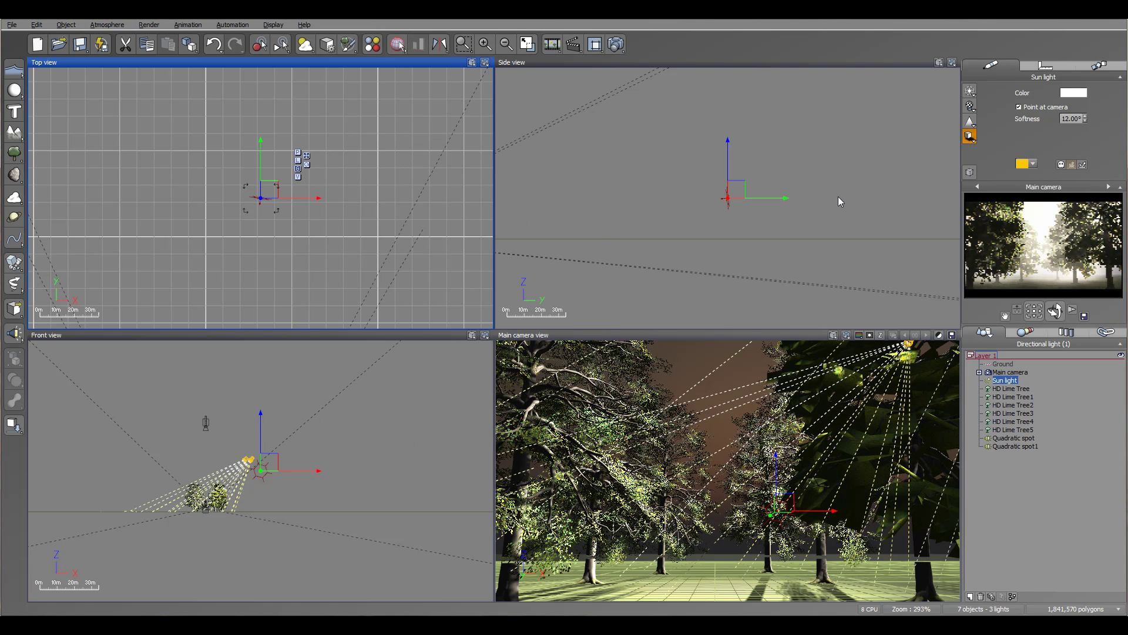
Step: Lower the sun light slightly and render the main camera view, keeping the default post render options
drag(729, 145, 729, 155)
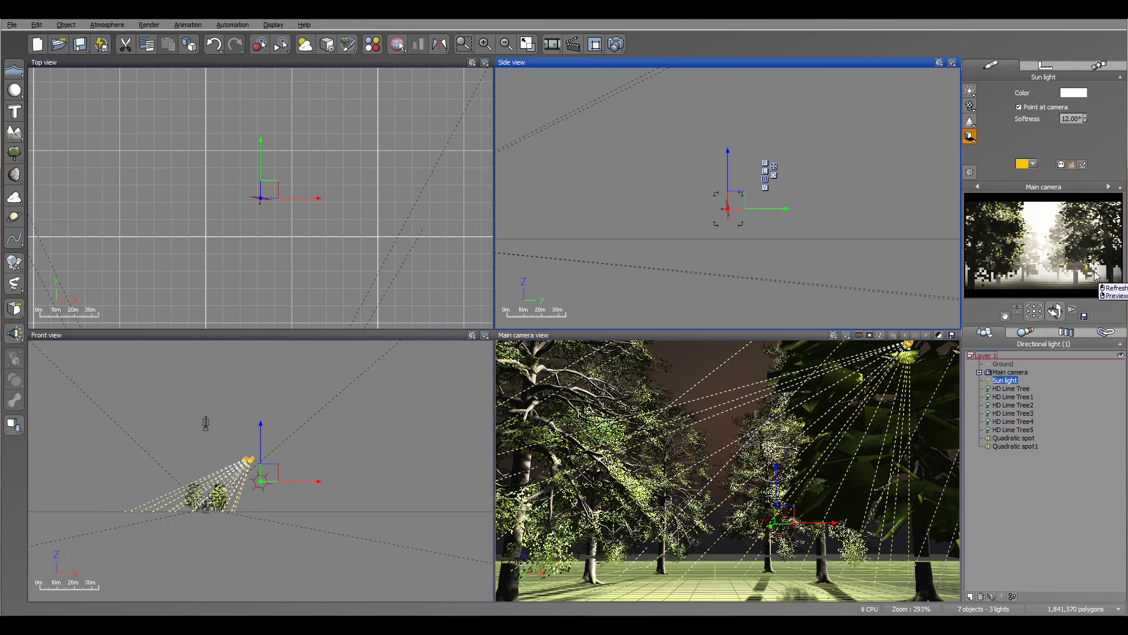
click(617, 45)
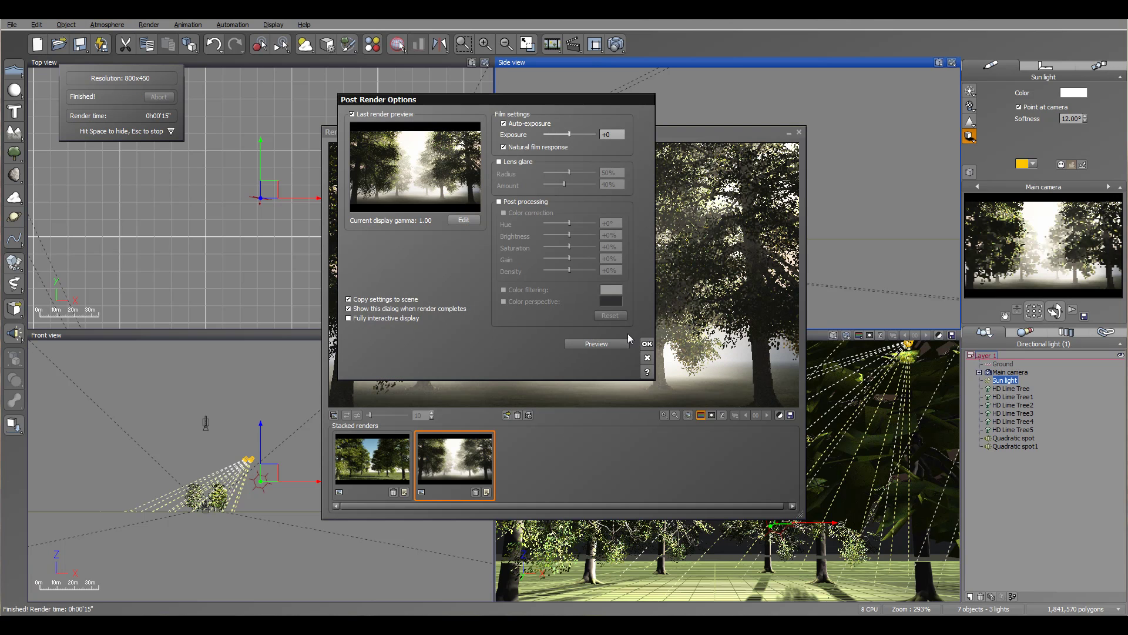
click(647, 344)
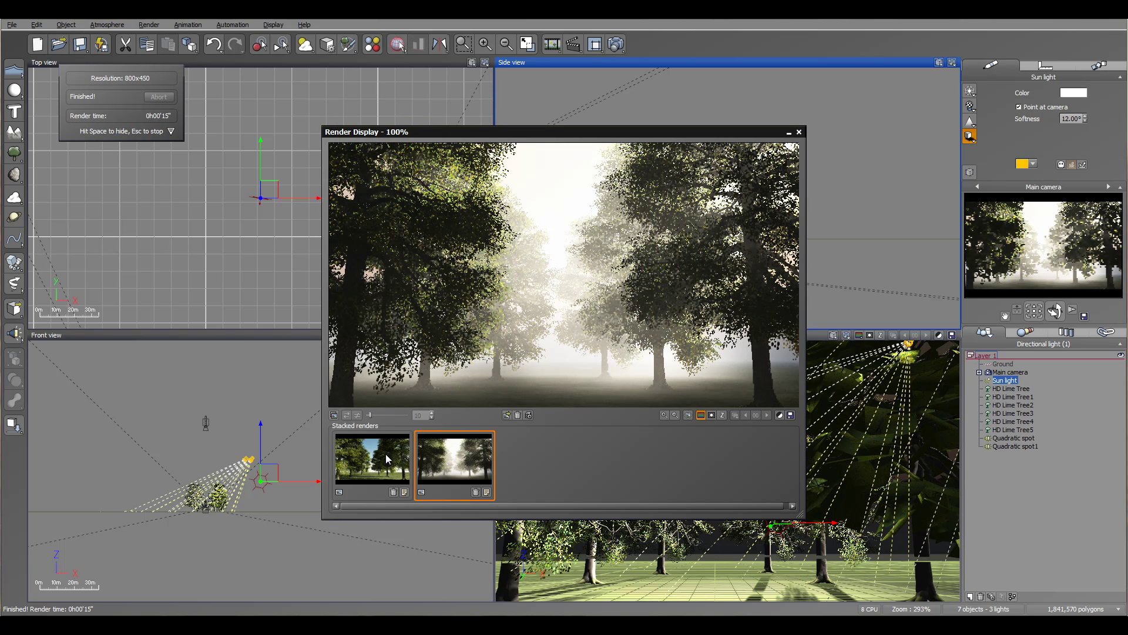
Step: Compare the new foggy render with the earlier stacked render using the split view, and close the render display
click(334, 415)
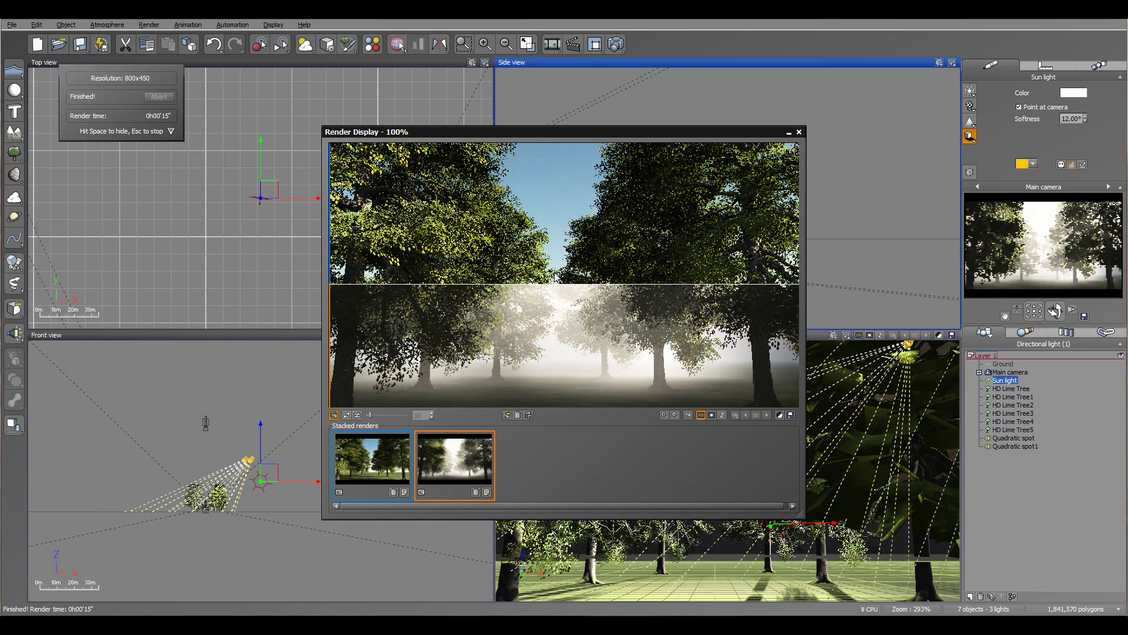
drag(566, 143, 673, 141)
click(800, 132)
Step: Reposition and turn both spot lights so they shine diagonally toward the camera, and set the farther spot light's power to 10
click(1007, 438)
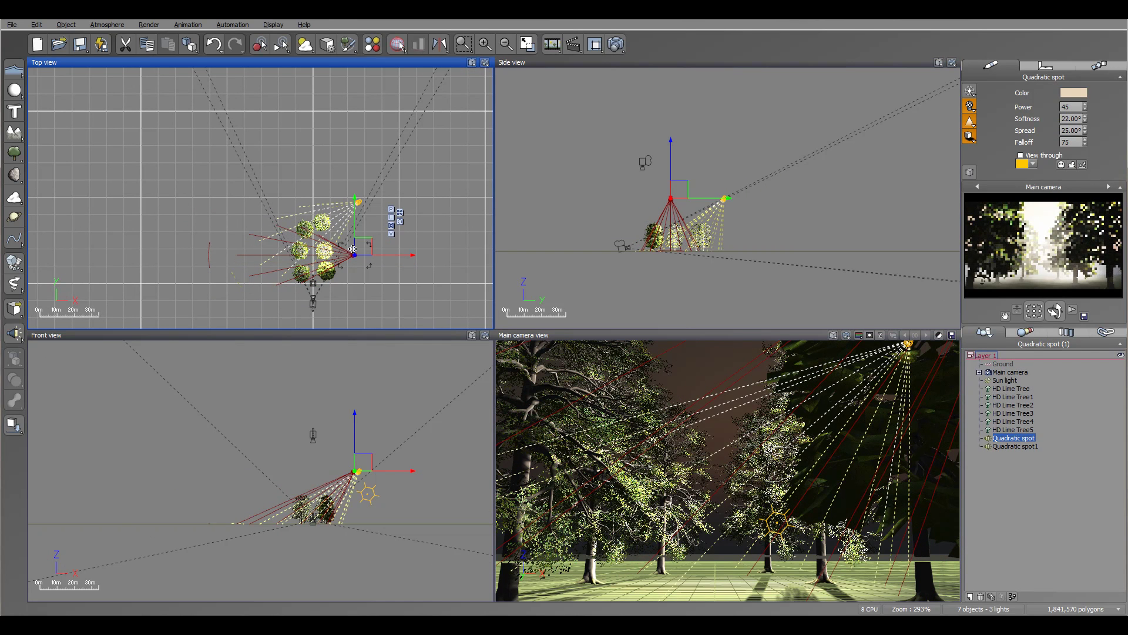
drag(371, 268, 356, 236)
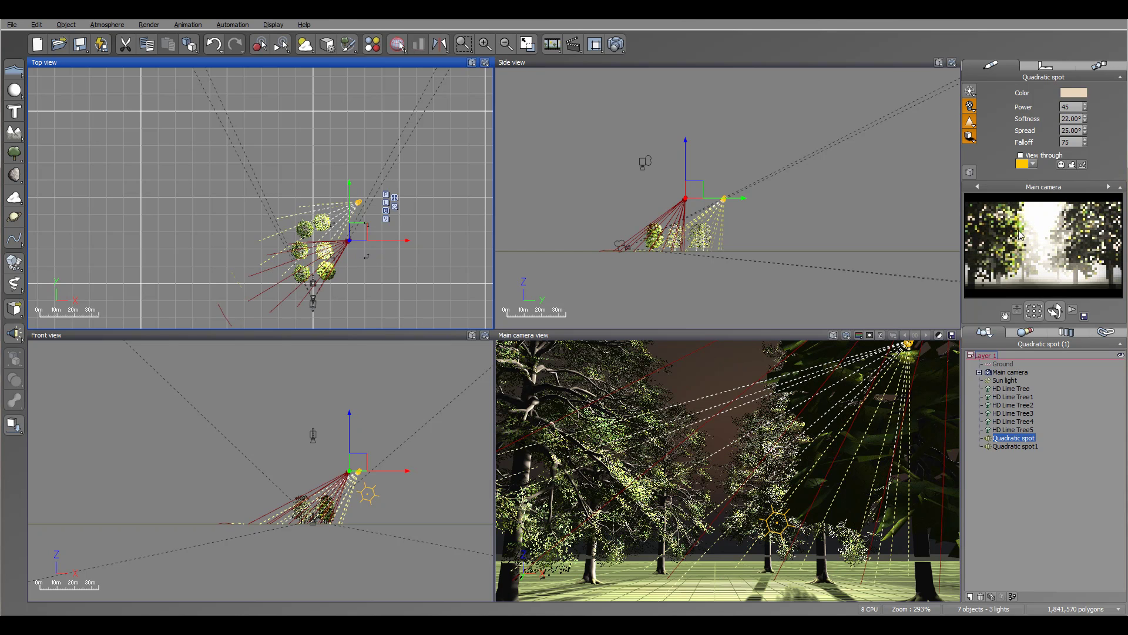
click(1016, 446)
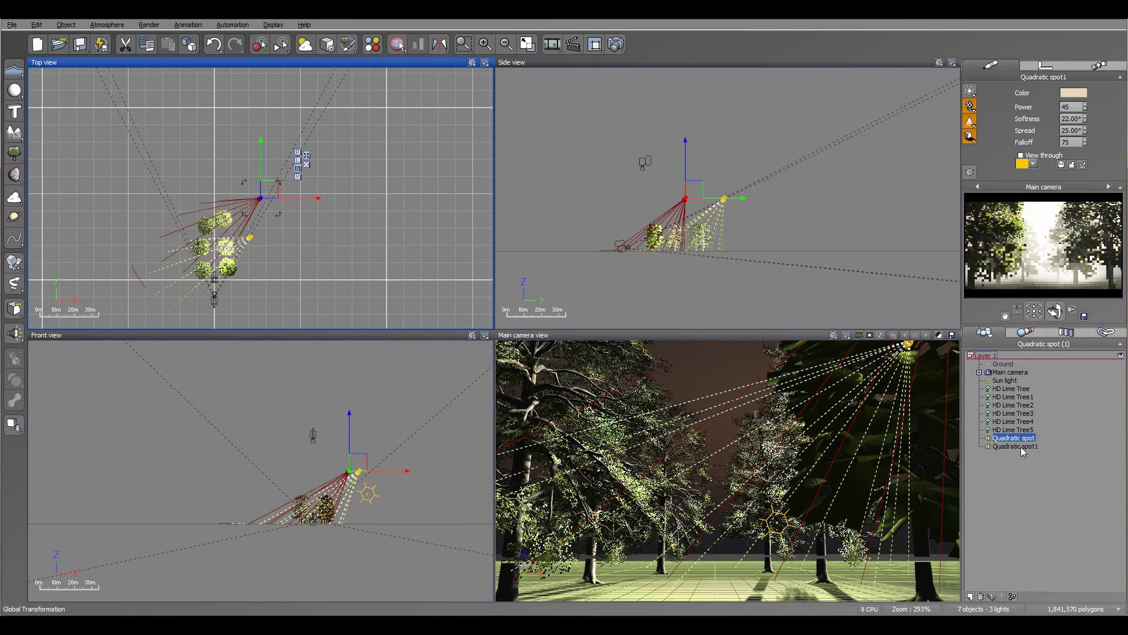
mouse_move(272, 196)
mouse_down()
mouse_move(261, 198)
mouse_move(277, 211)
mouse_up()
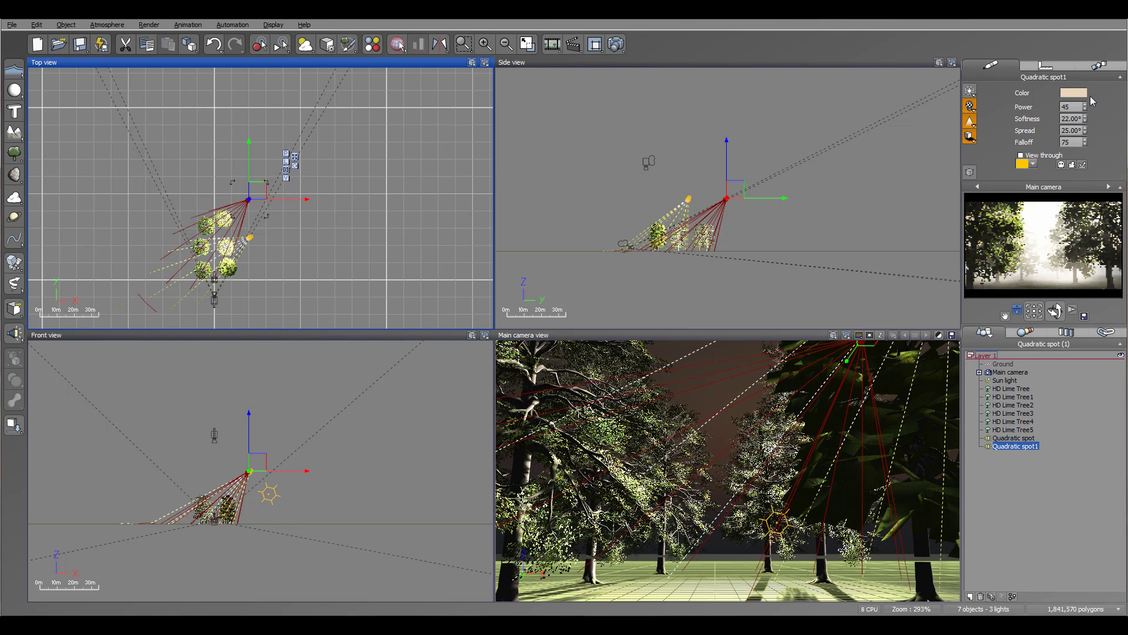
drag(1084, 106, 1084, 127)
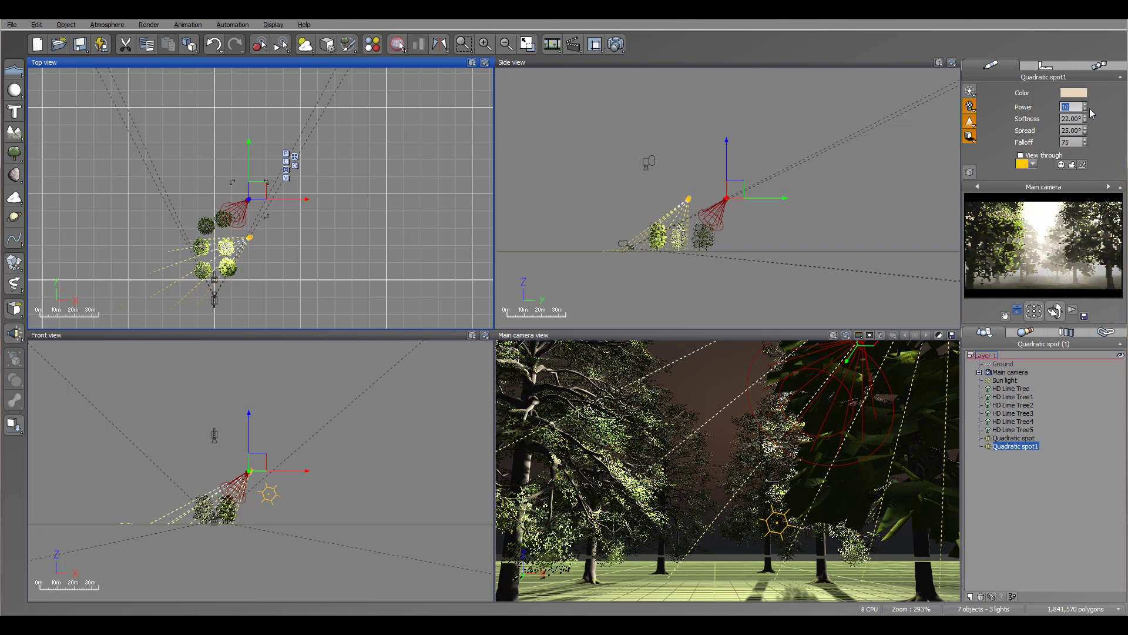
Step: Raise the farther spot light's power to 25 and tint it soft peach with red 238, green 201 and blue 183
drag(1087, 104, 1086, 88)
right_click(1069, 92)
click(1087, 97)
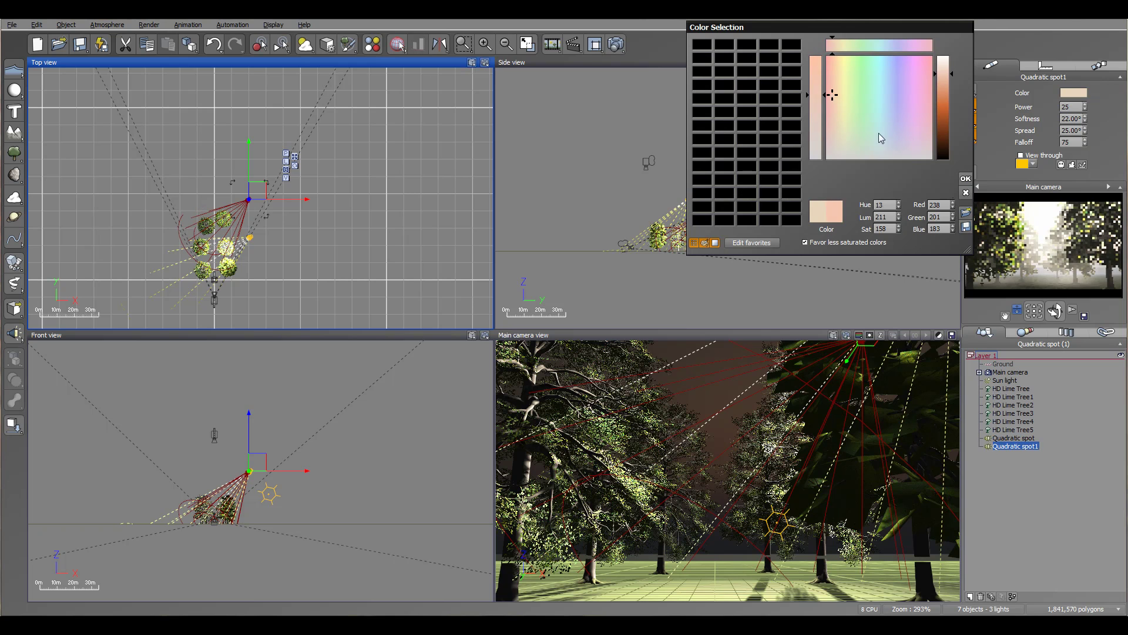
click(965, 178)
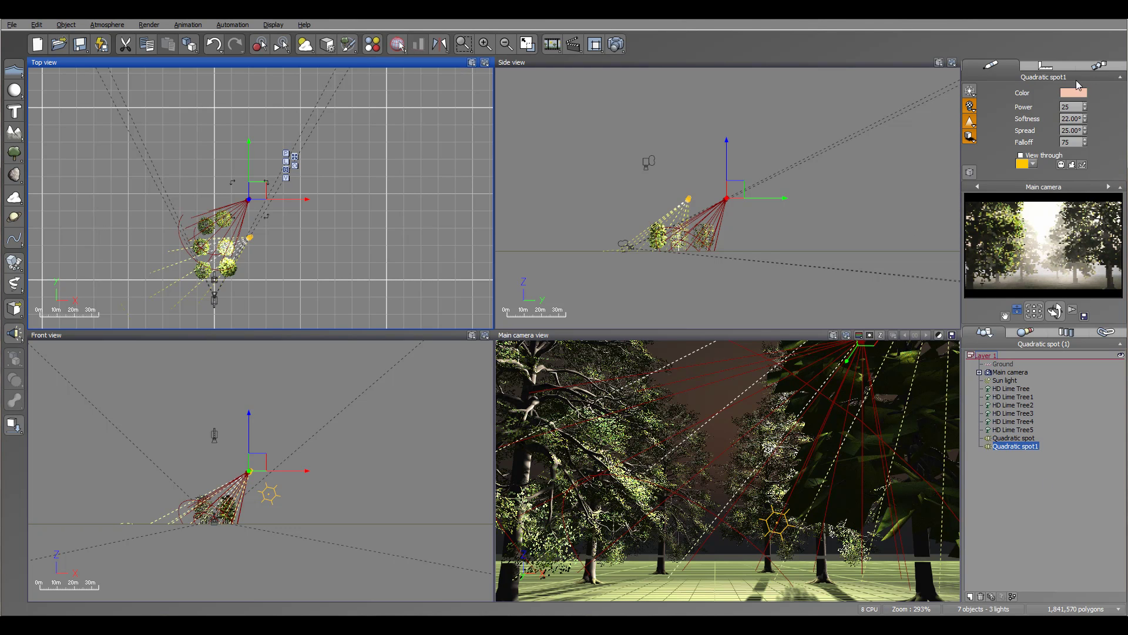
Step: Set the farther spot light's power to 30 and both its softness and spread to 30°
text(30)
key(Tab)
key(Tab)
text(30)
key(Return)
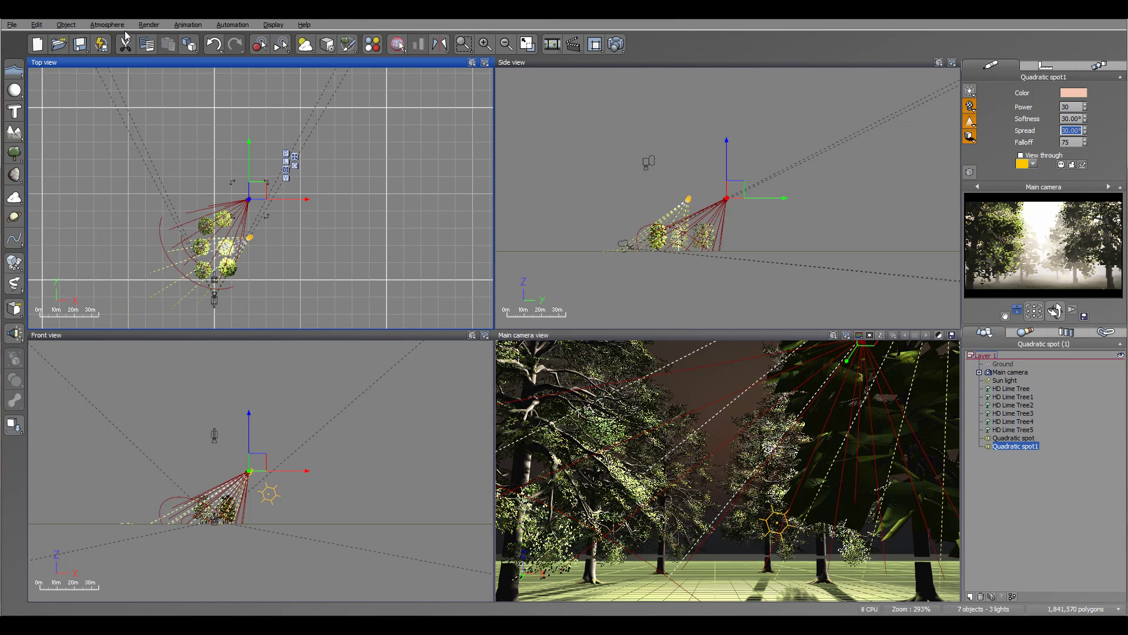
Step: Set the atmosphere's light balance to 78% and its ambient light color to deep blue with red 0, green 97 and blue 199
click(107, 25)
click(117, 101)
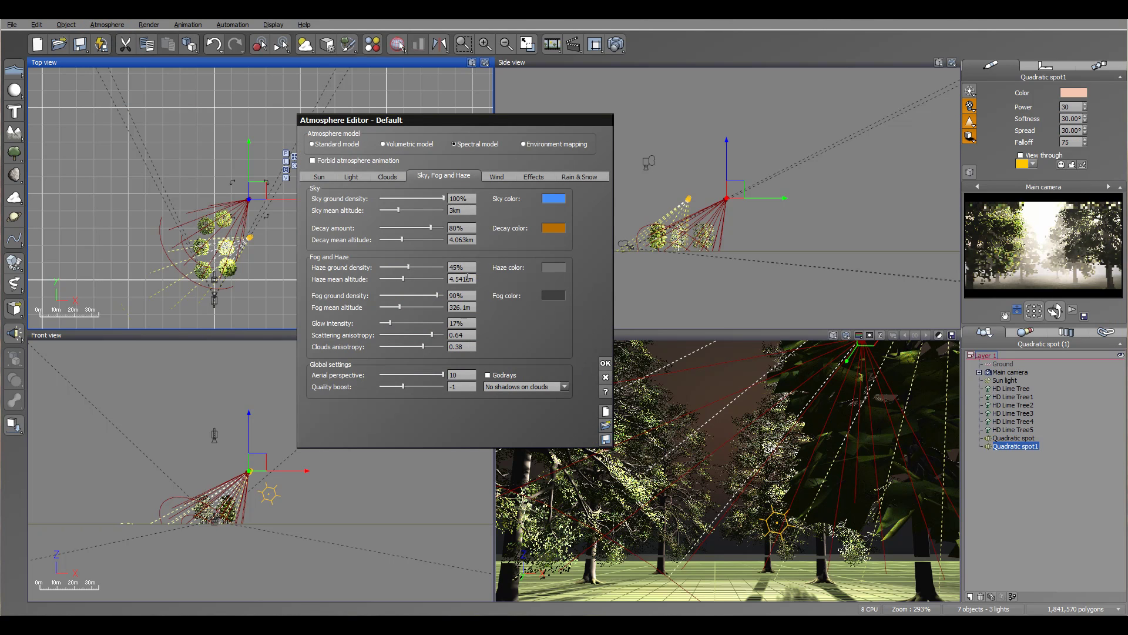
click(352, 175)
drag(432, 311, 459, 312)
right_click(537, 336)
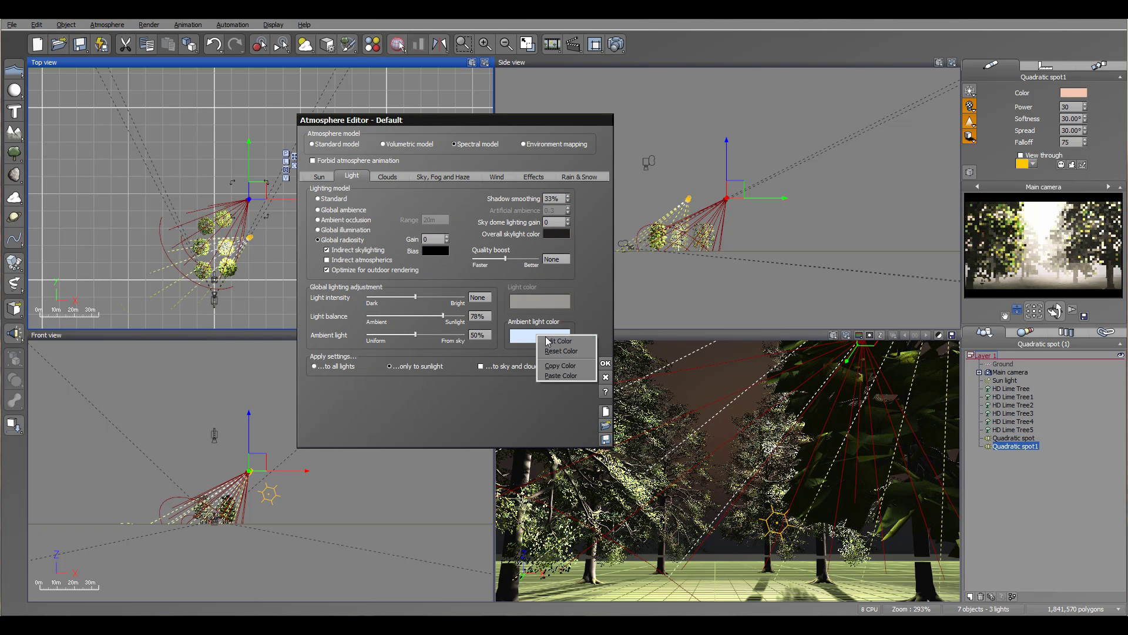
click(553, 340)
drag(946, 105, 947, 120)
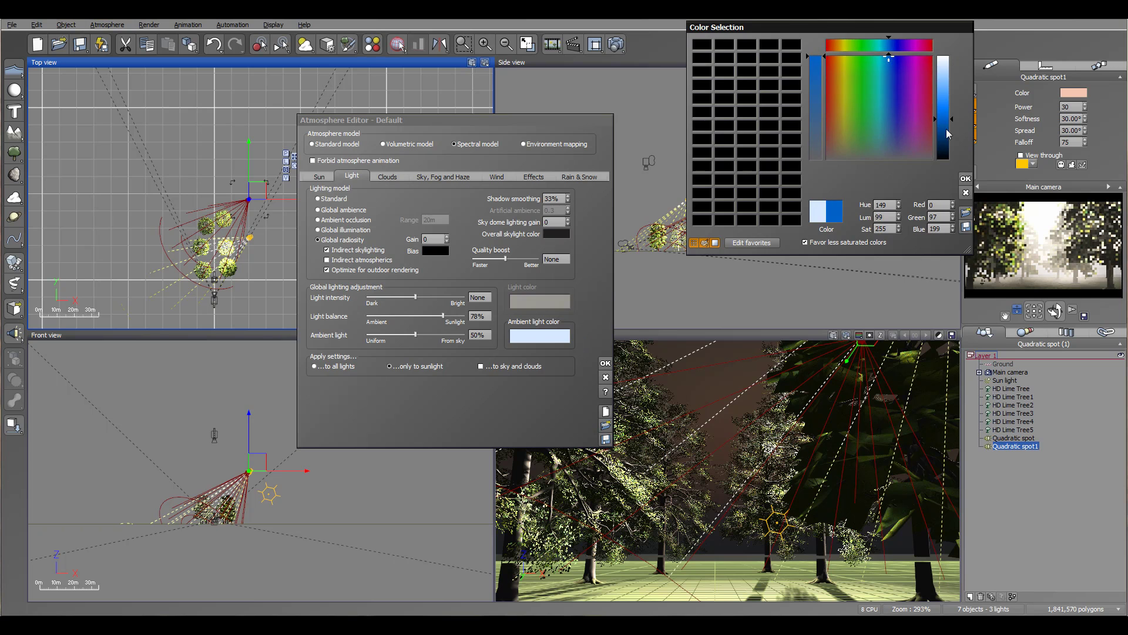
click(965, 178)
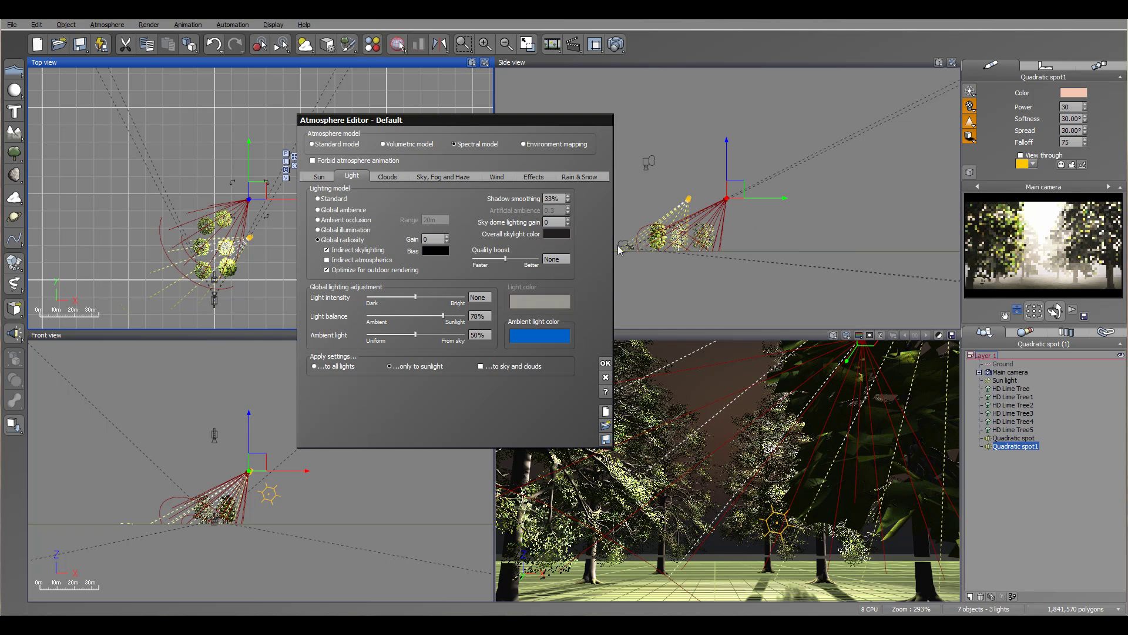
Step: Darken the atmosphere's sky color to a deep blue with red 4, green 79 and blue 183
click(443, 176)
click(552, 199)
click(574, 207)
drag(944, 96, 944, 126)
click(965, 179)
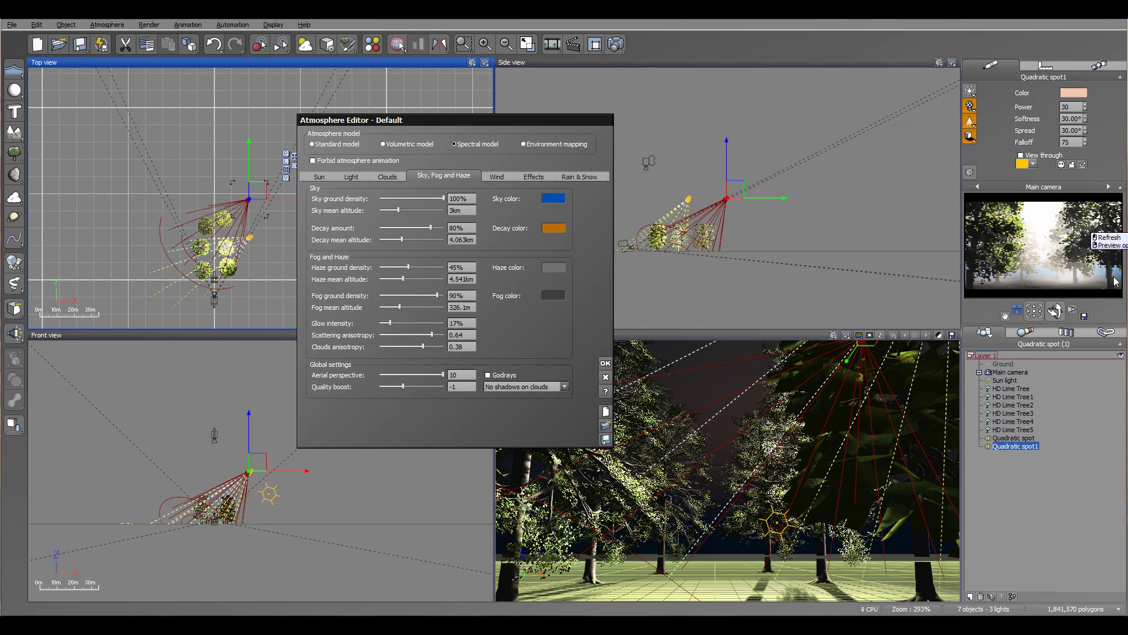
Step: Lighten the atmosphere's sky color to a pale blue
right_click(556, 199)
click(611, 204)
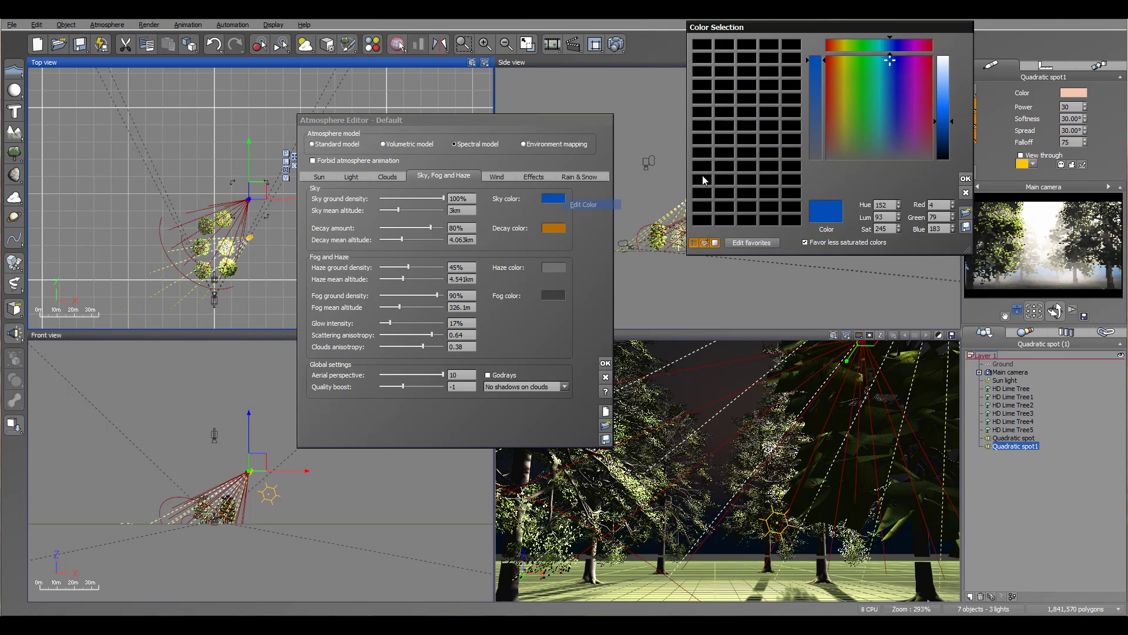
click(944, 62)
click(966, 179)
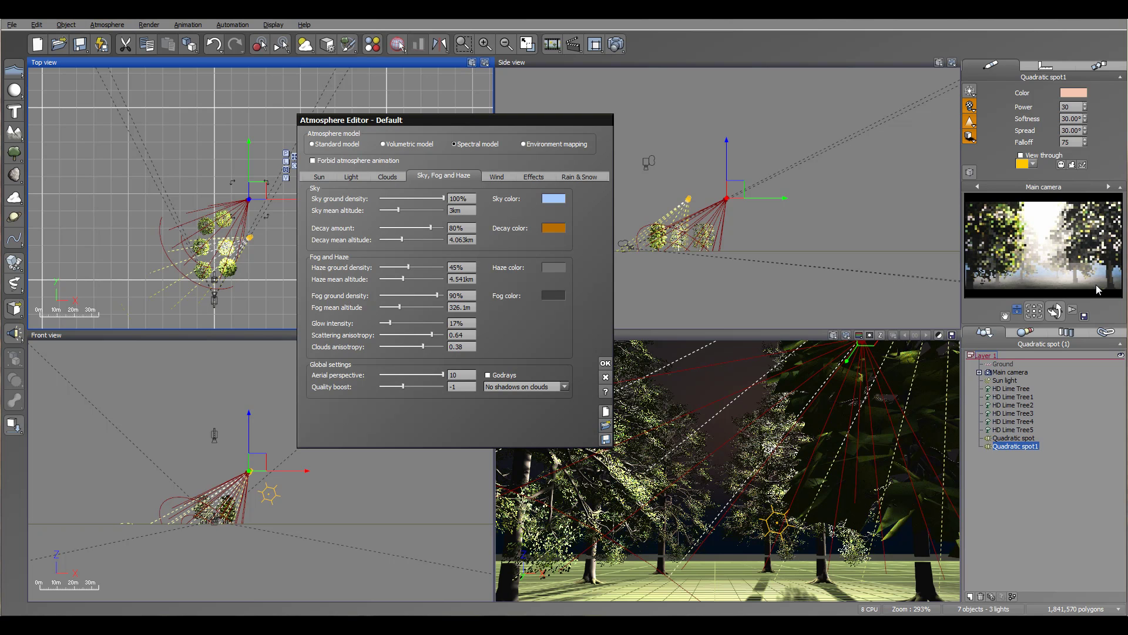
Step: Desaturate the ambient light color to a grey-blue with red 89, green 104 and blue 109
click(381, 177)
click(348, 179)
right_click(550, 335)
click(569, 341)
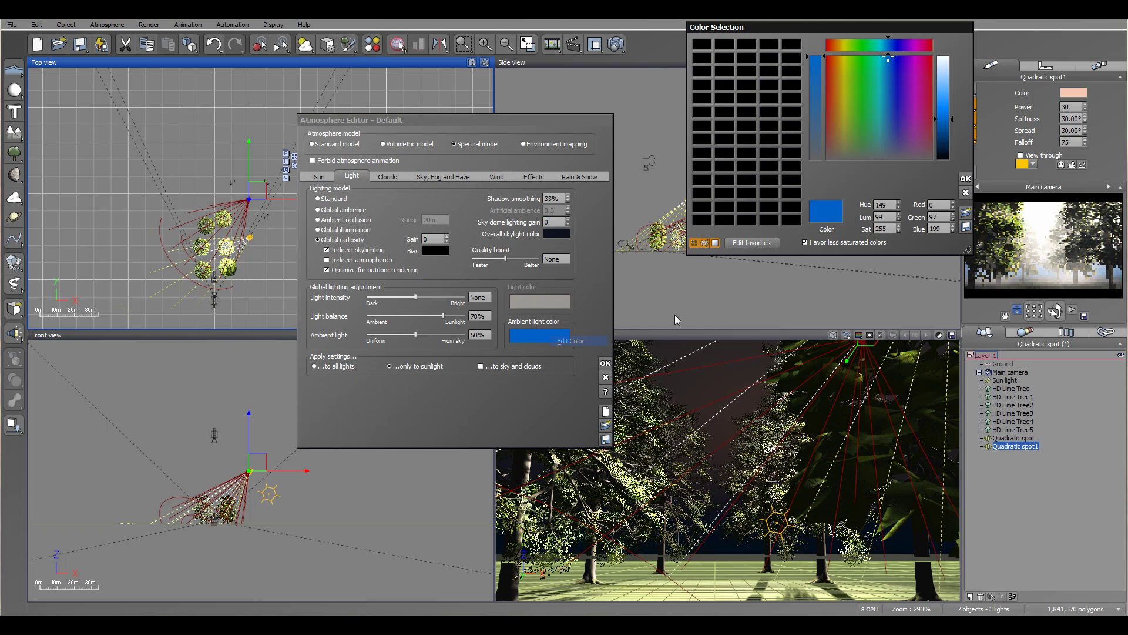
click(884, 151)
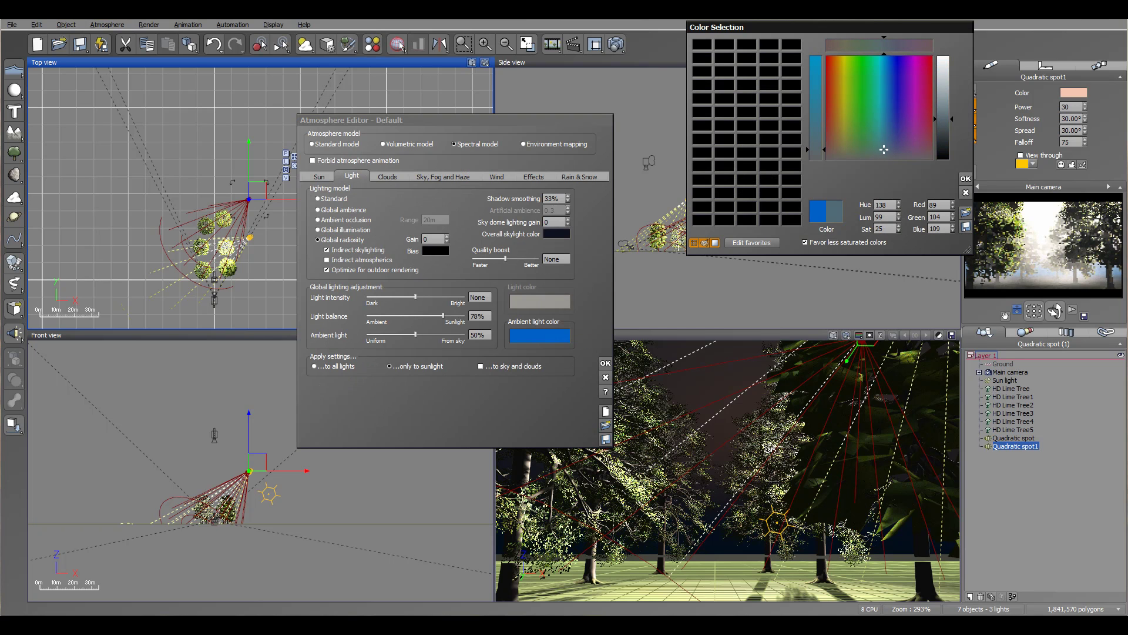
click(965, 179)
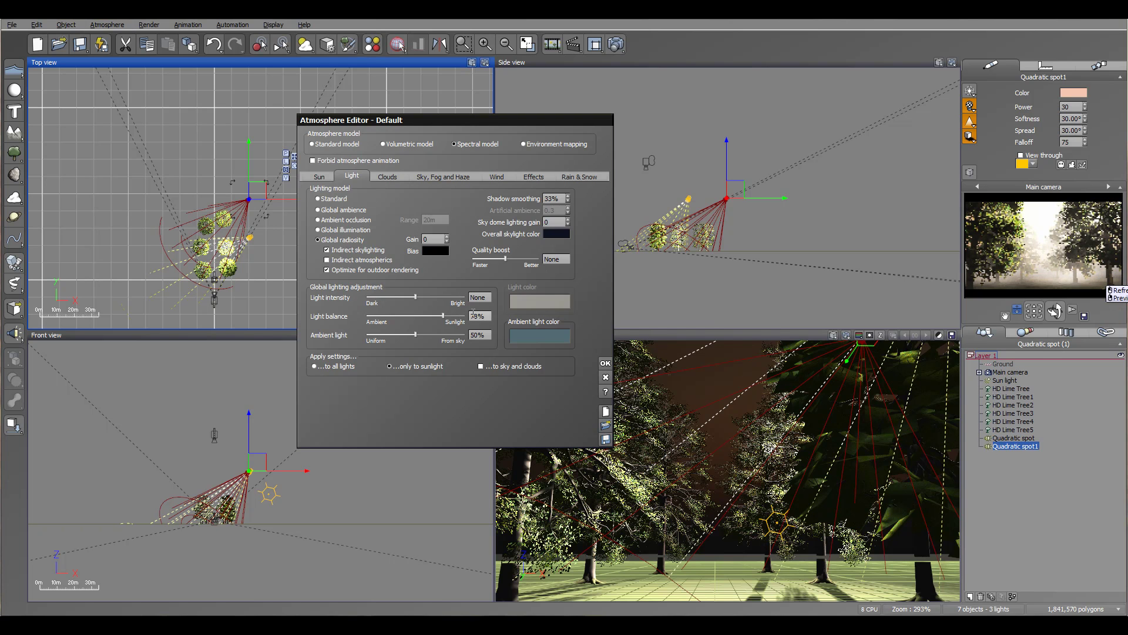
Step: Darken the decay color to brown with red 150, green 86 and blue 3, and set the decay amount to 86%
click(429, 176)
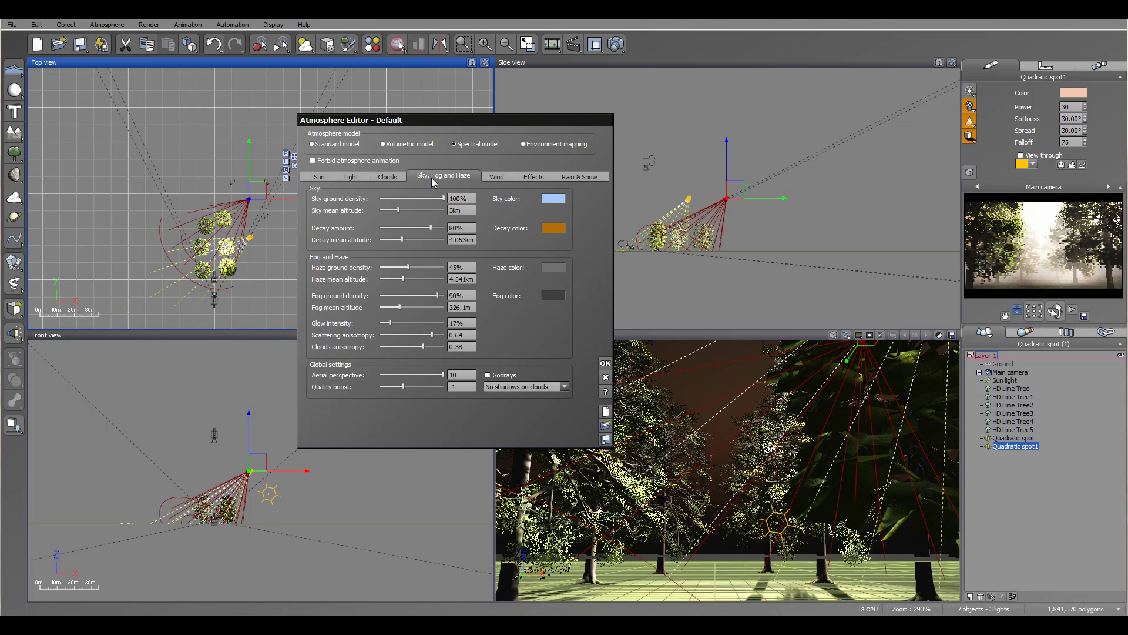
click(558, 228)
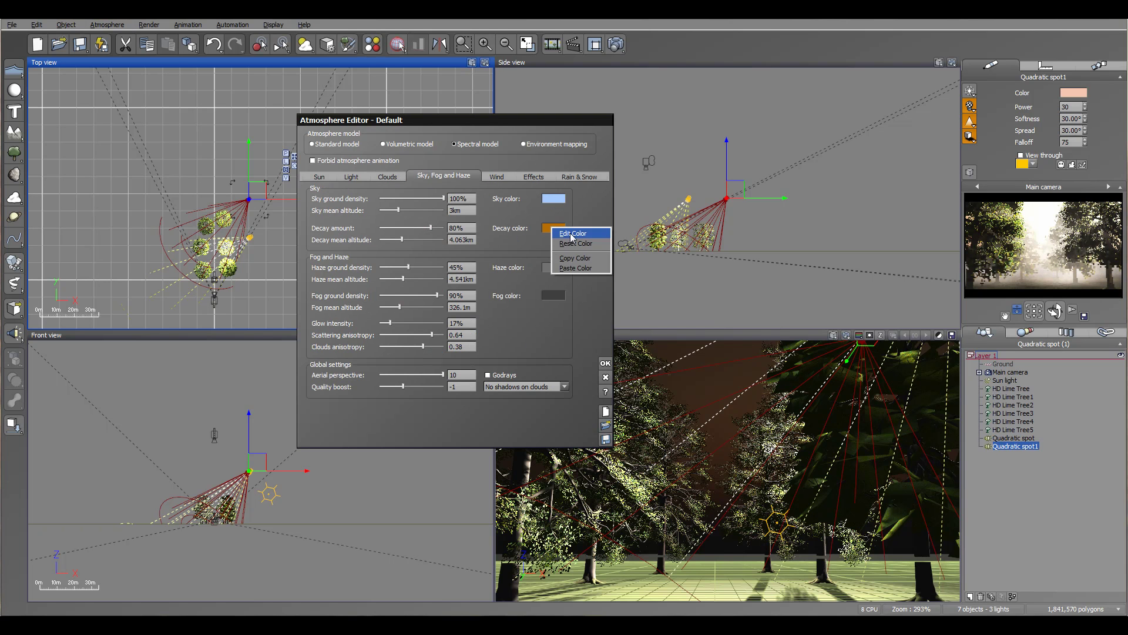
click(595, 235)
drag(951, 120, 949, 128)
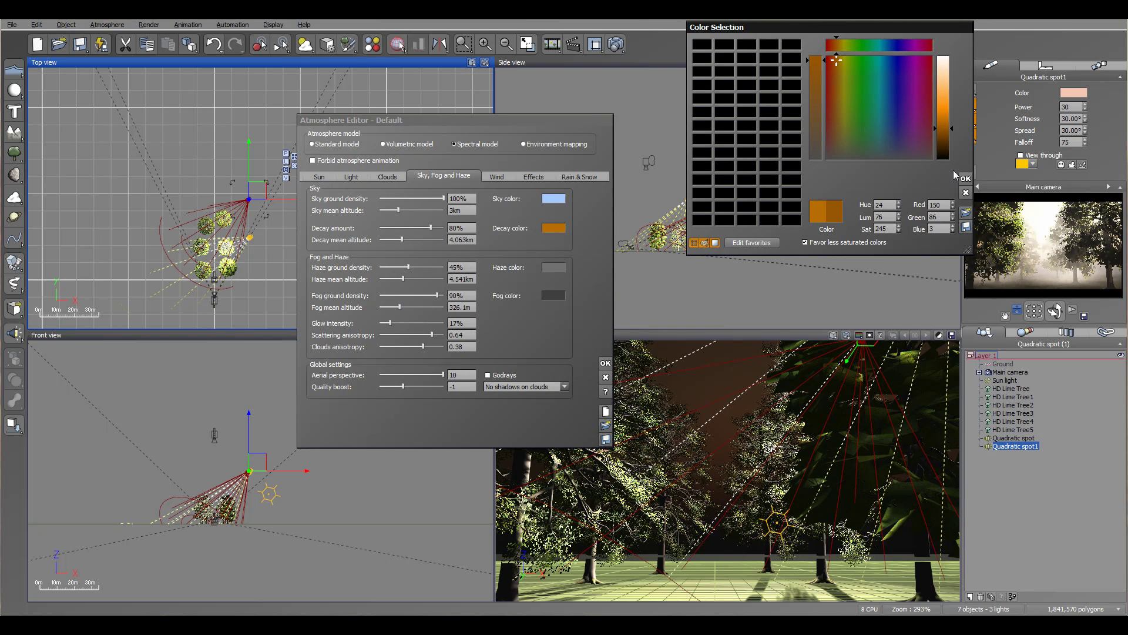
drag(431, 228, 436, 227)
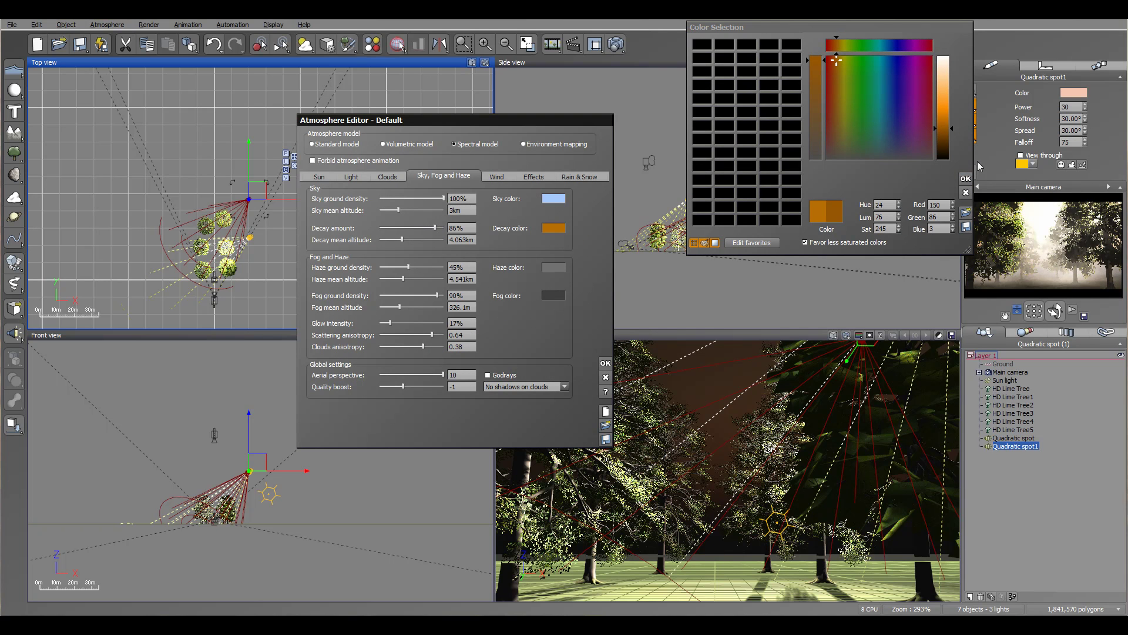
click(966, 180)
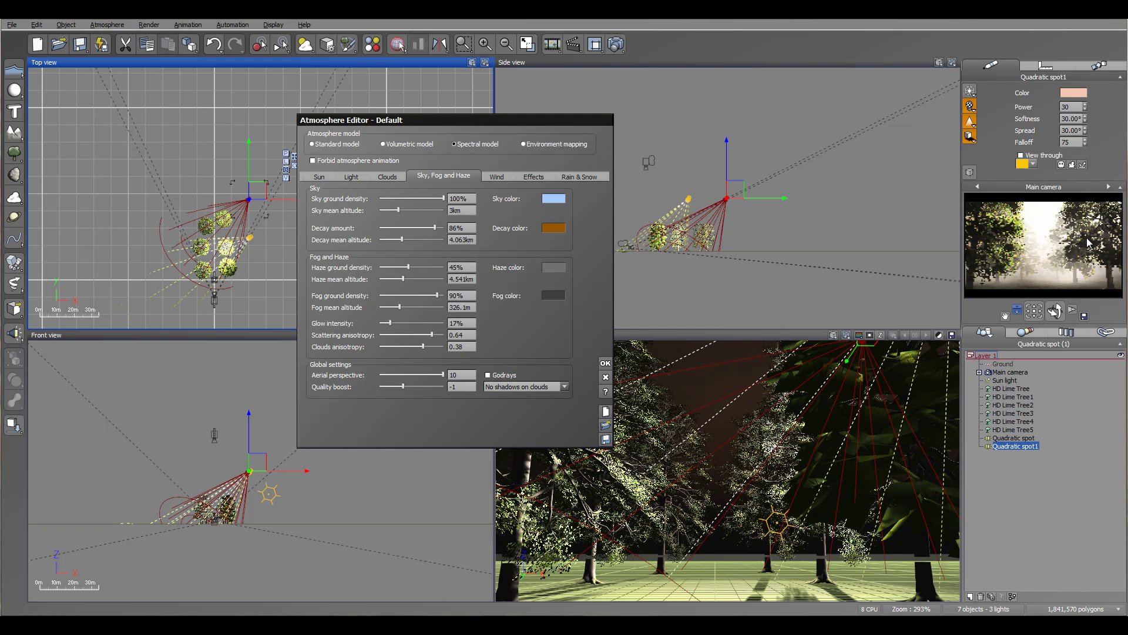
Step: Accept the atmosphere changes and render the main camera view to screen at 1600x900 with the Final quality preset
click(605, 363)
click(616, 45)
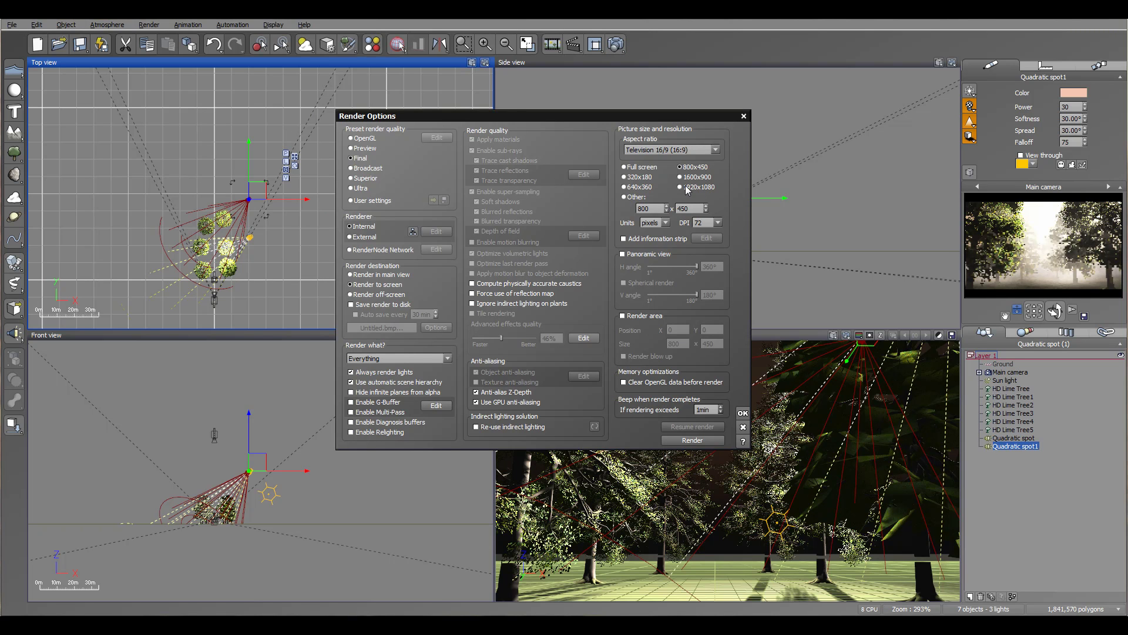
click(692, 440)
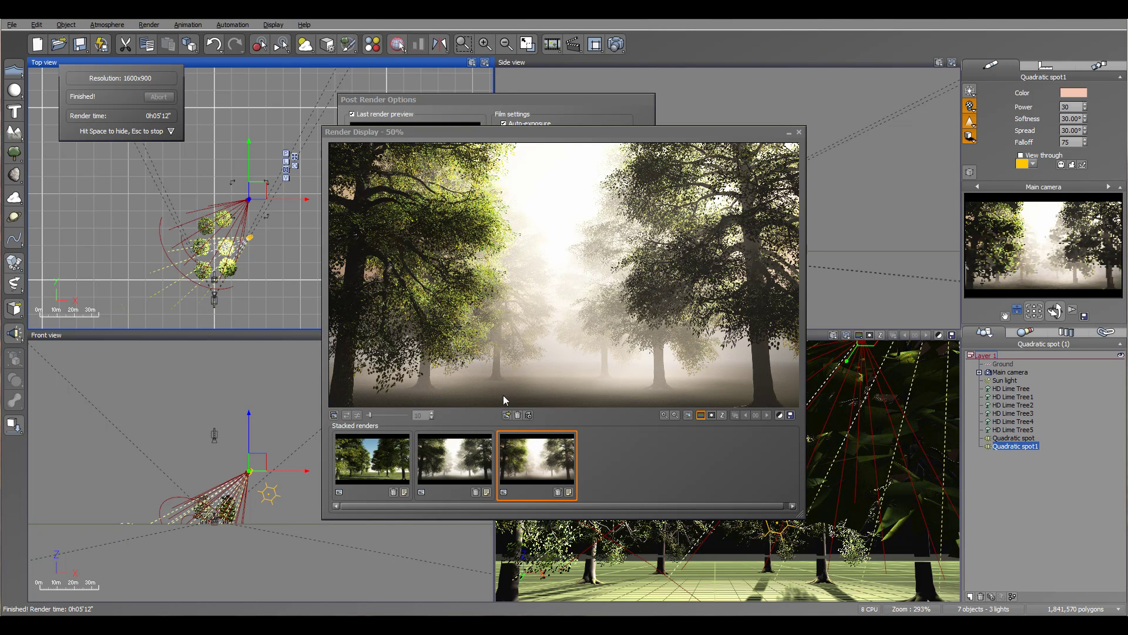
Step: Try to compare the new render with the earlier stacked renders in the split view, and leave the comparison mode
click(382, 455)
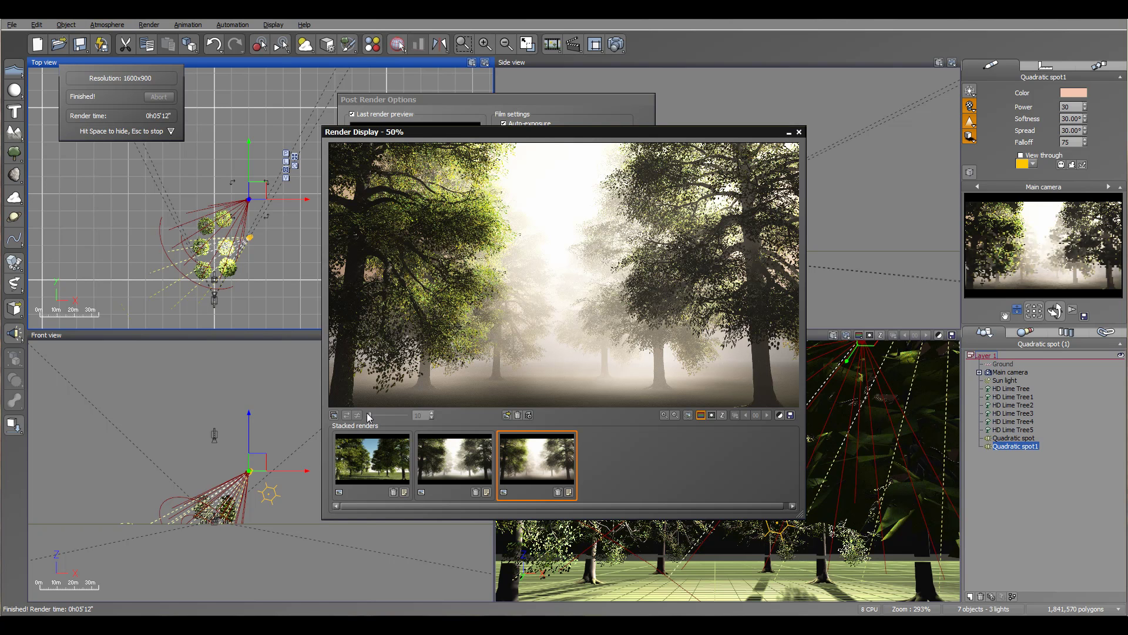
drag(553, 347, 749, 471)
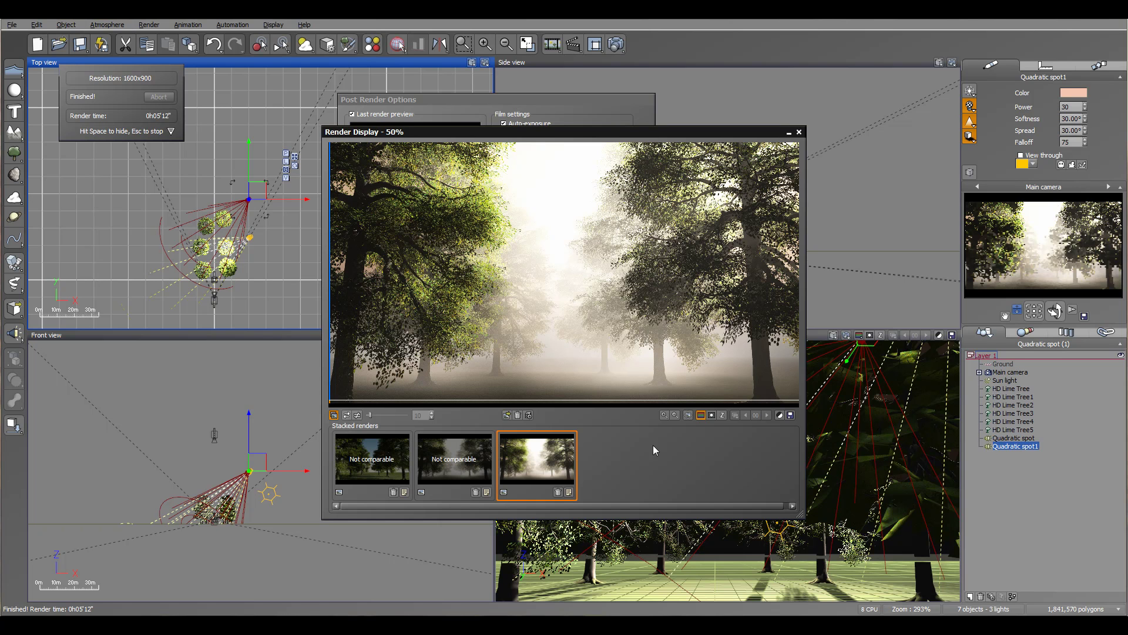
click(334, 415)
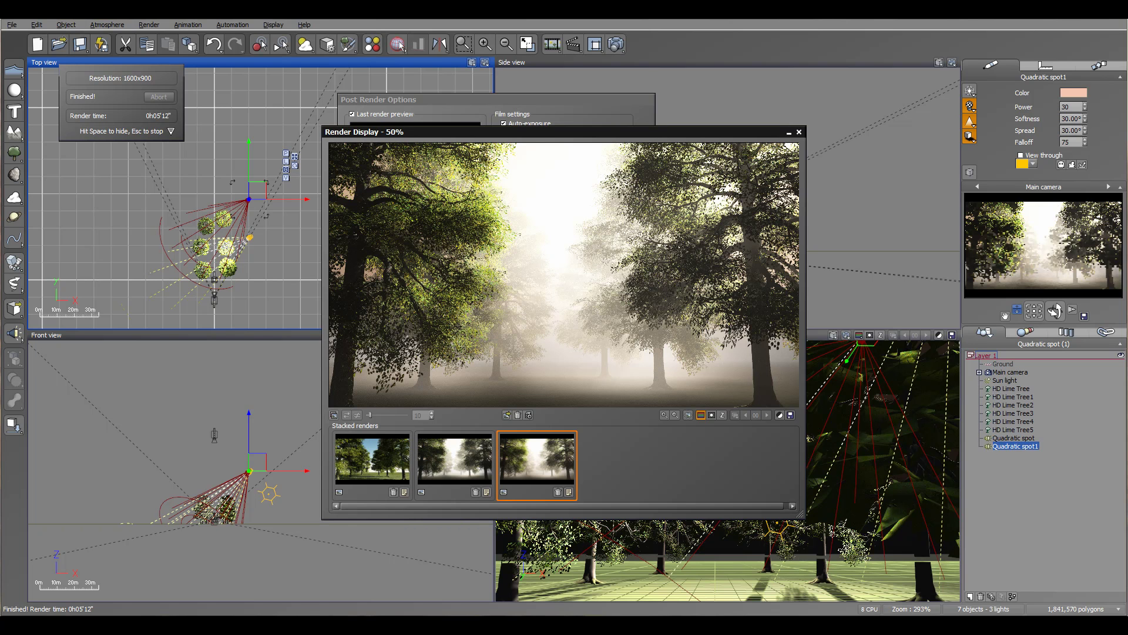
Step: View the earlier stacked renders and return to the newest one, shifting the render display slightly upward
click(367, 441)
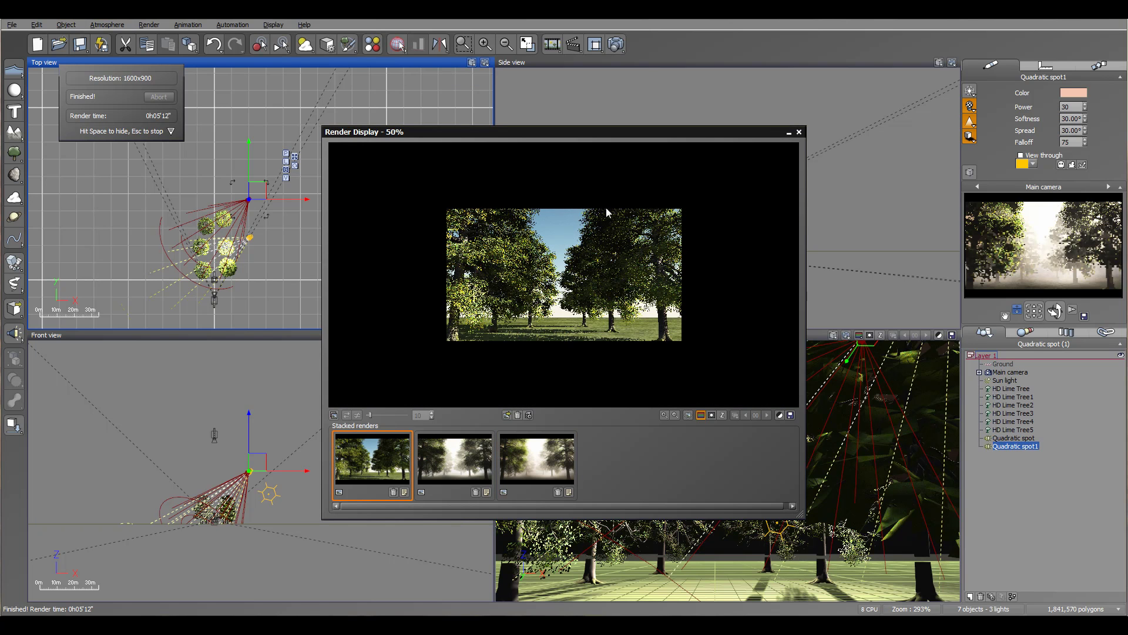
click(421, 450)
click(537, 464)
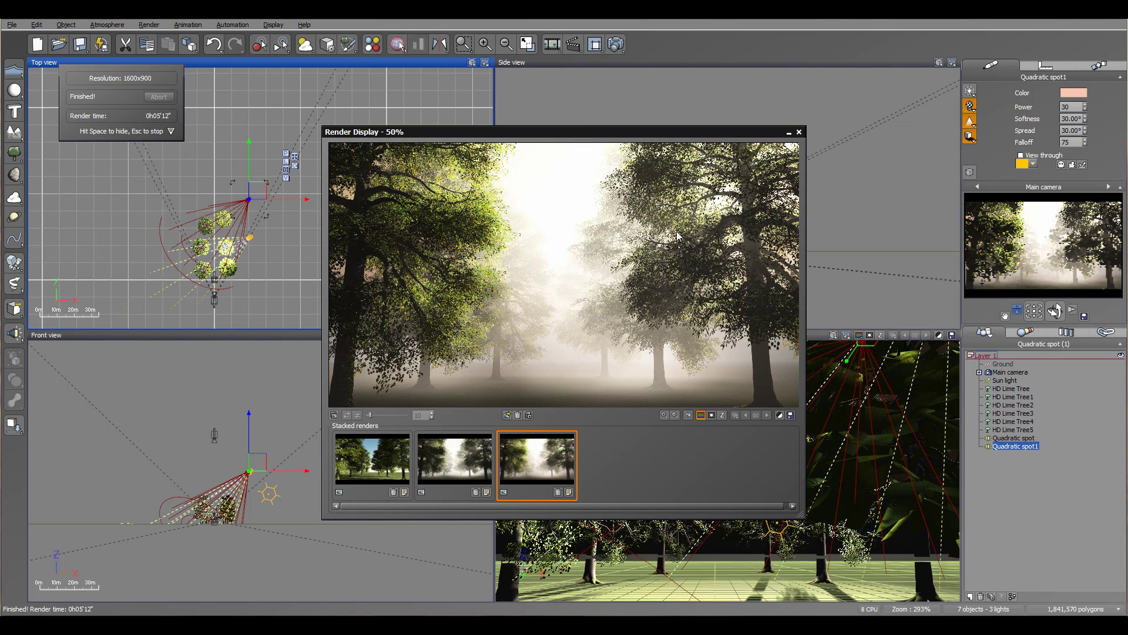
drag(618, 134, 621, 125)
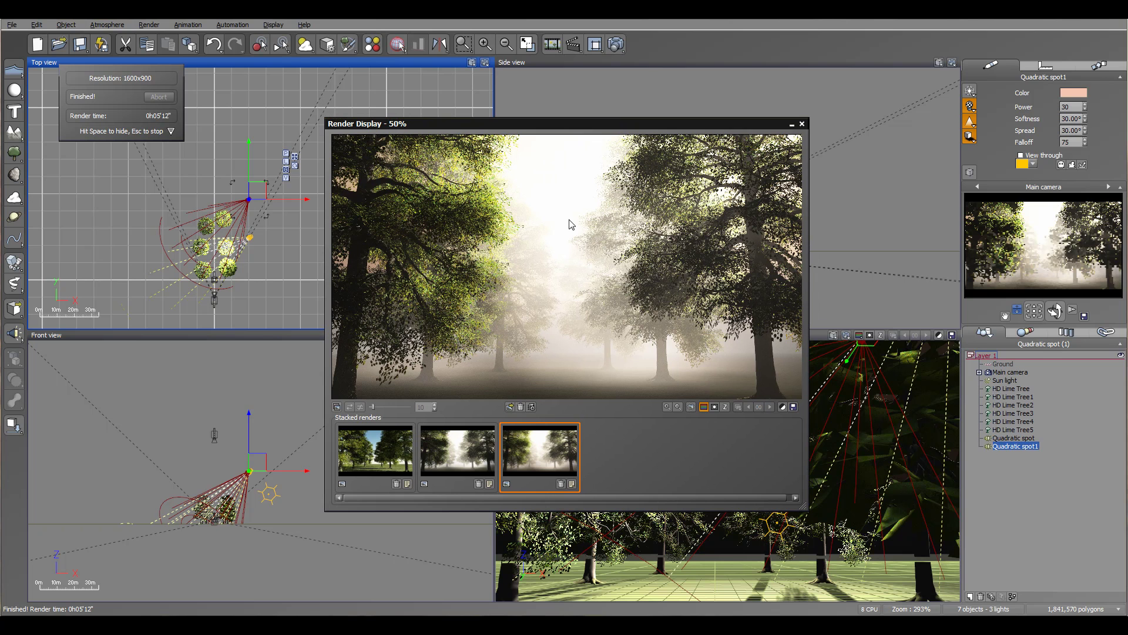